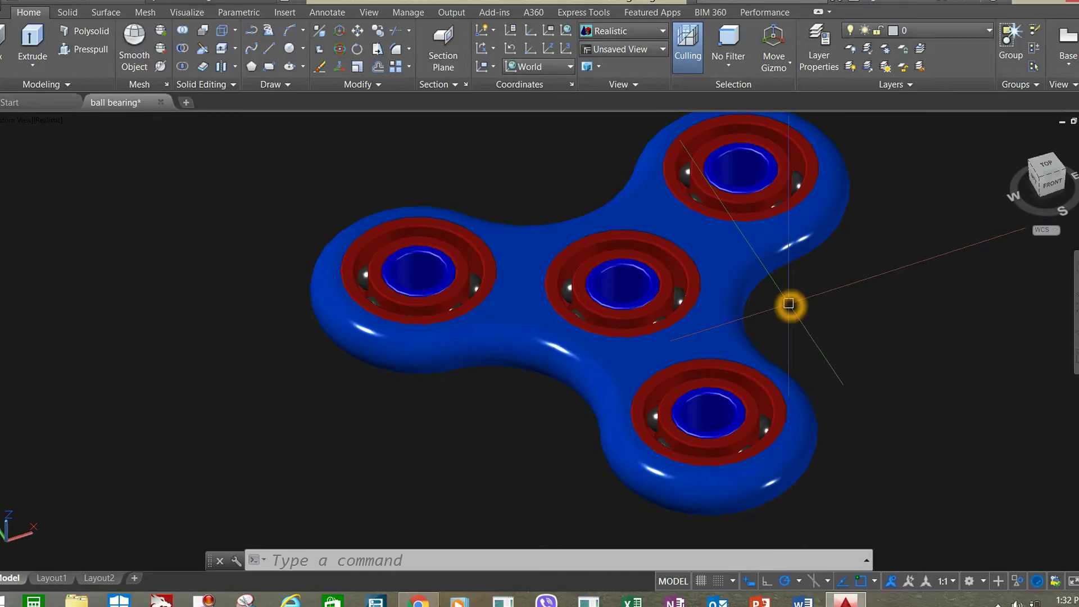
Inspect the spinner sketch with dia 34/23 and 30 spacing, then restore the drawing window down
scroll(785, 315, up, 2)
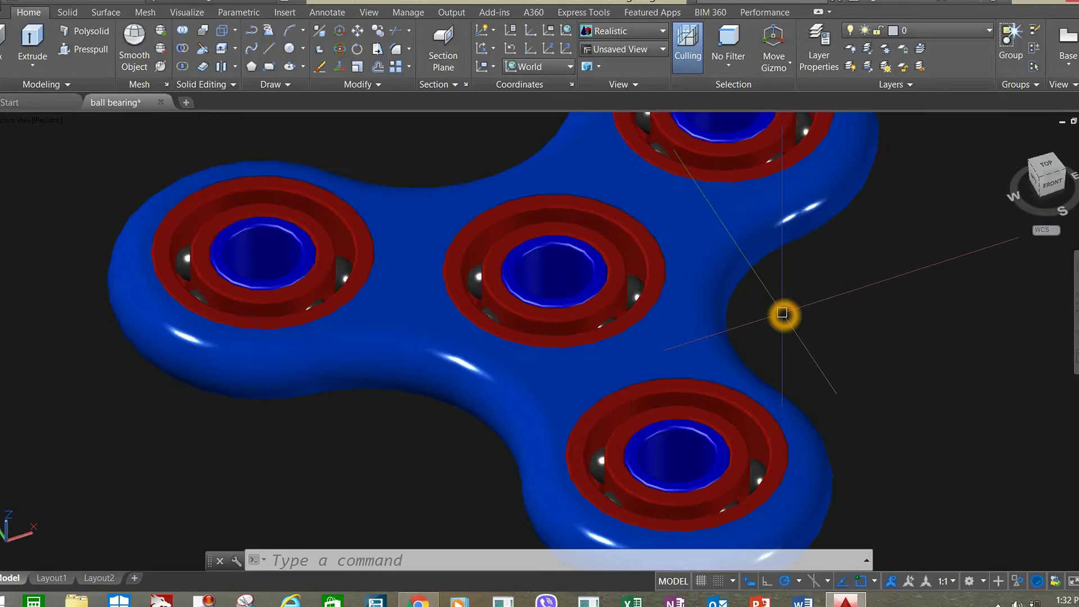
scroll(782, 313, down, 3)
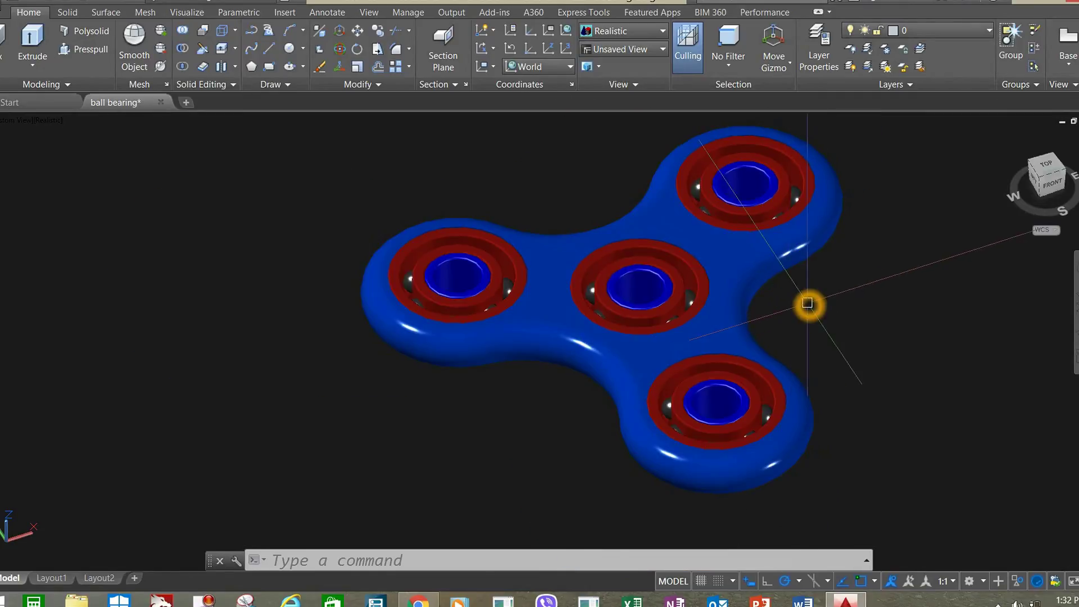
scroll(790, 307, up, 5)
scroll(791, 302, down, 4)
mouse_move(792, 302)
shift+middle_down()
mouse_move(790, 316)
mouse_move(787, 305)
shift+middle_up()
click(745, 273)
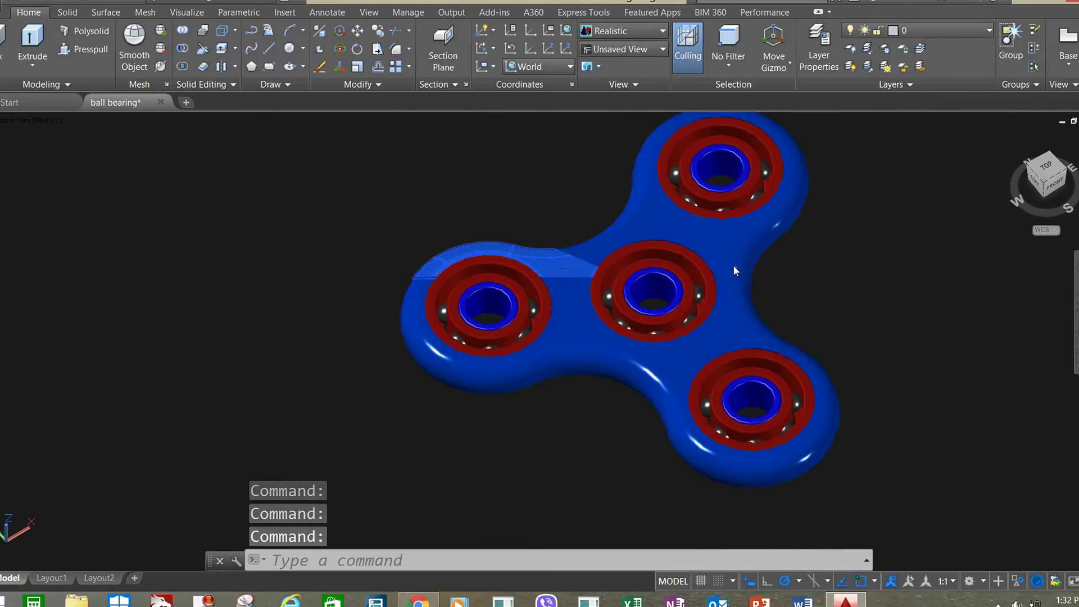
key(Escape)
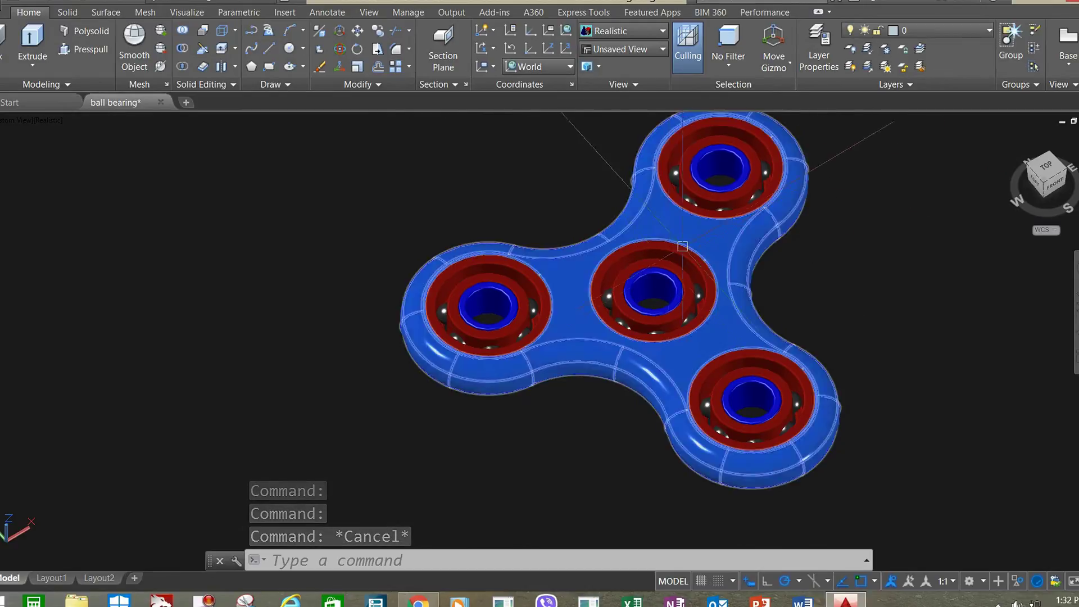
mouse_move(807, 279)
shift+middle_down()
mouse_move(782, 301)
mouse_move(824, 251)
mouse_move(753, 263)
mouse_move(682, 253)
mouse_move(805, 256)
mouse_move(792, 290)
shift+middle_up()
scroll(800, 271, up, 2)
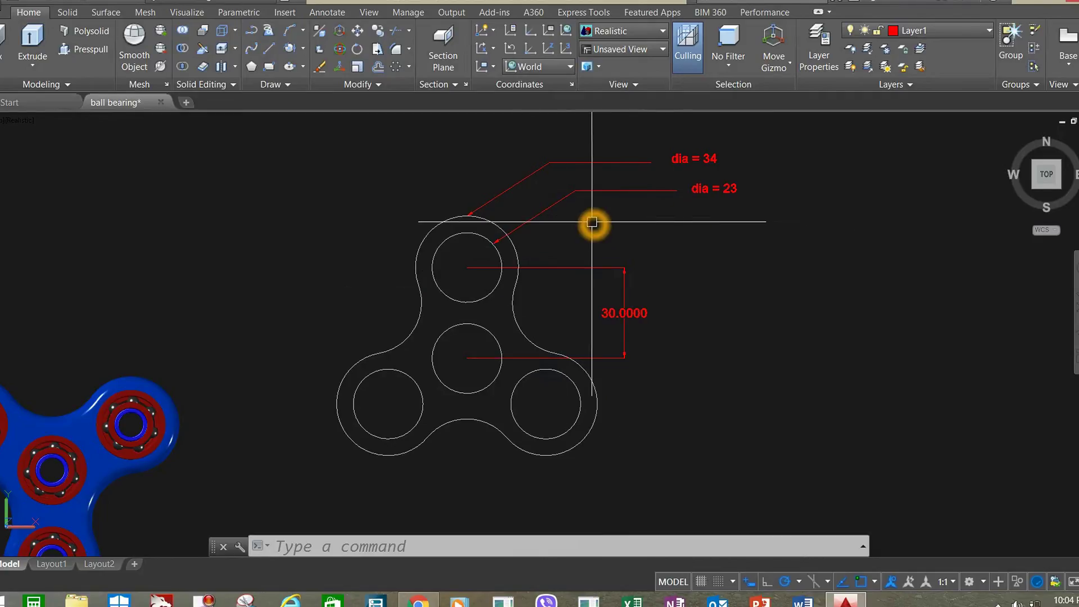
click(1074, 123)
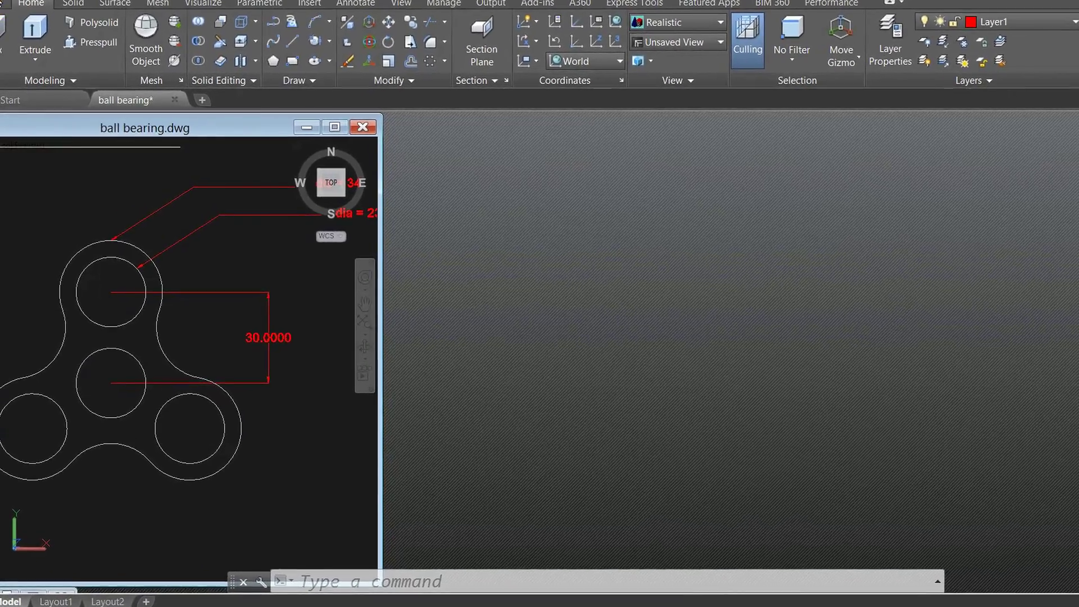
click(2, 2)
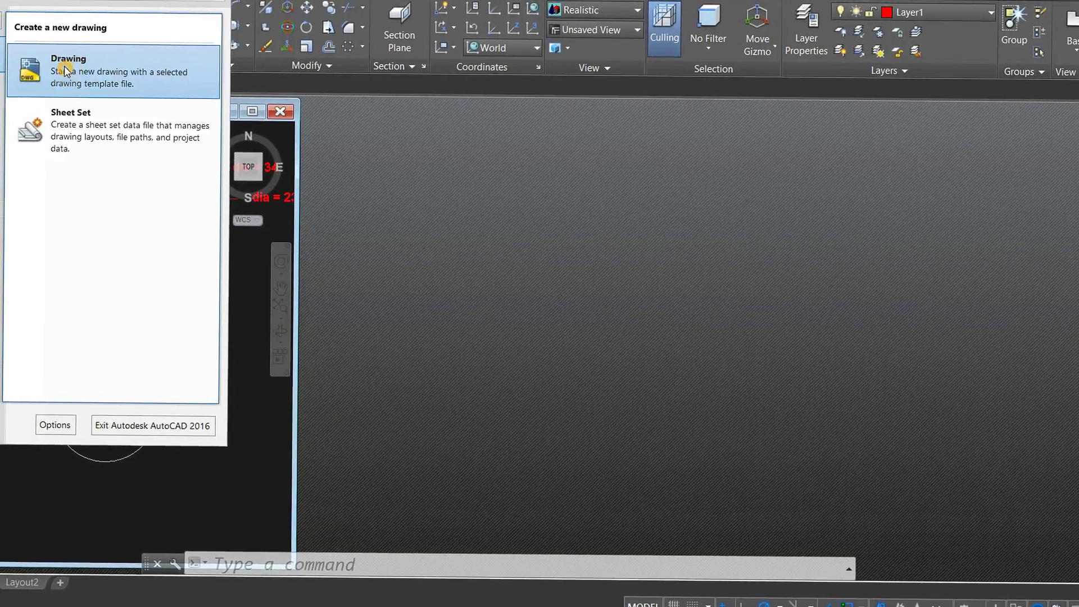
Create a new drawing, Drawing3, from the acadiso3D.dwt template
click(729, 455)
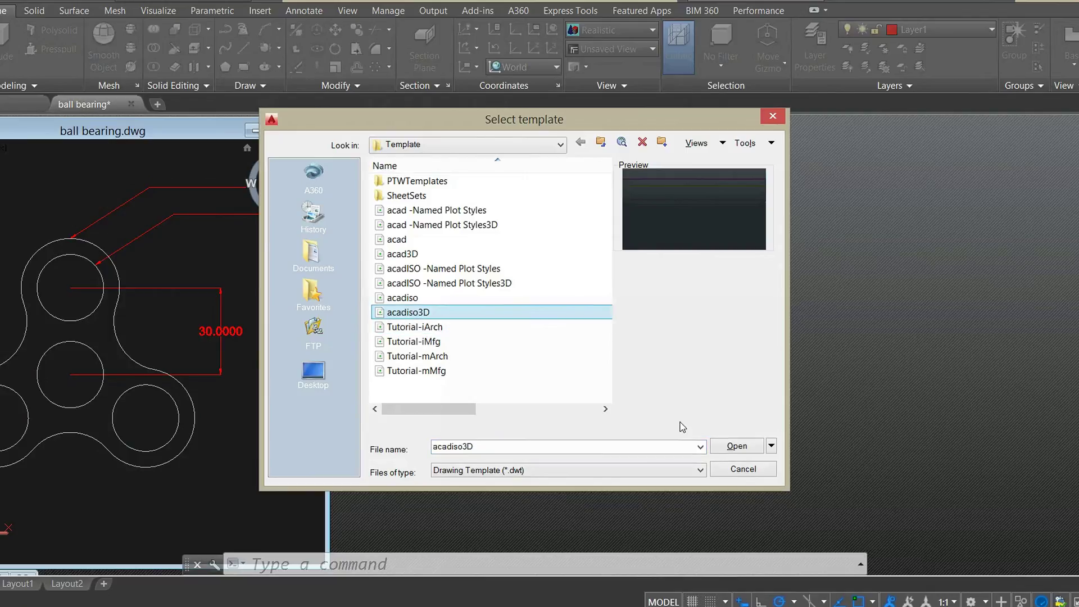
click(736, 446)
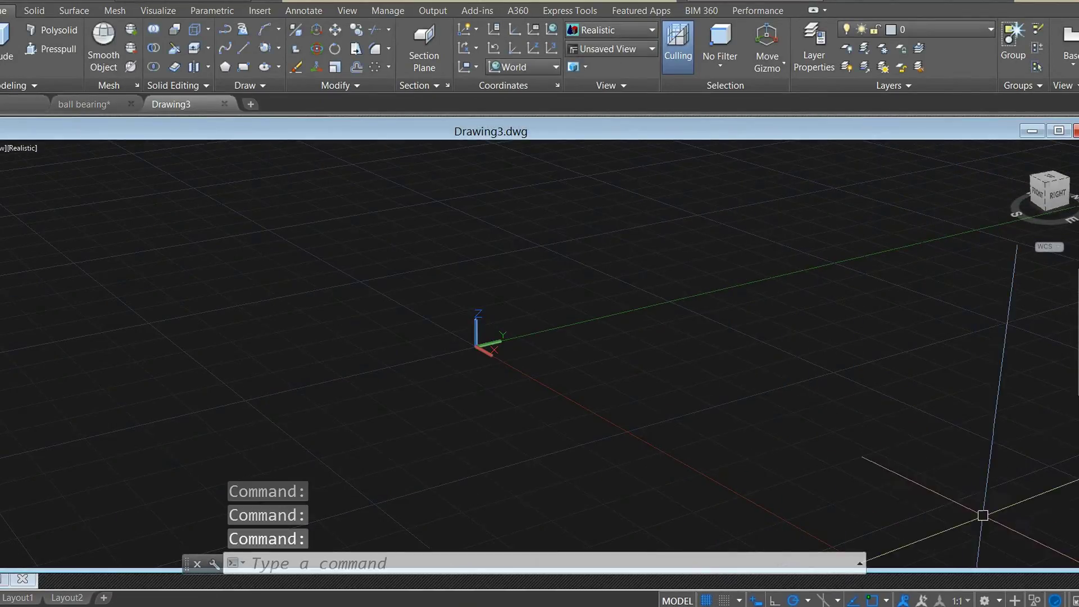
Switch the workspace to 3D Modeling
click(999, 600)
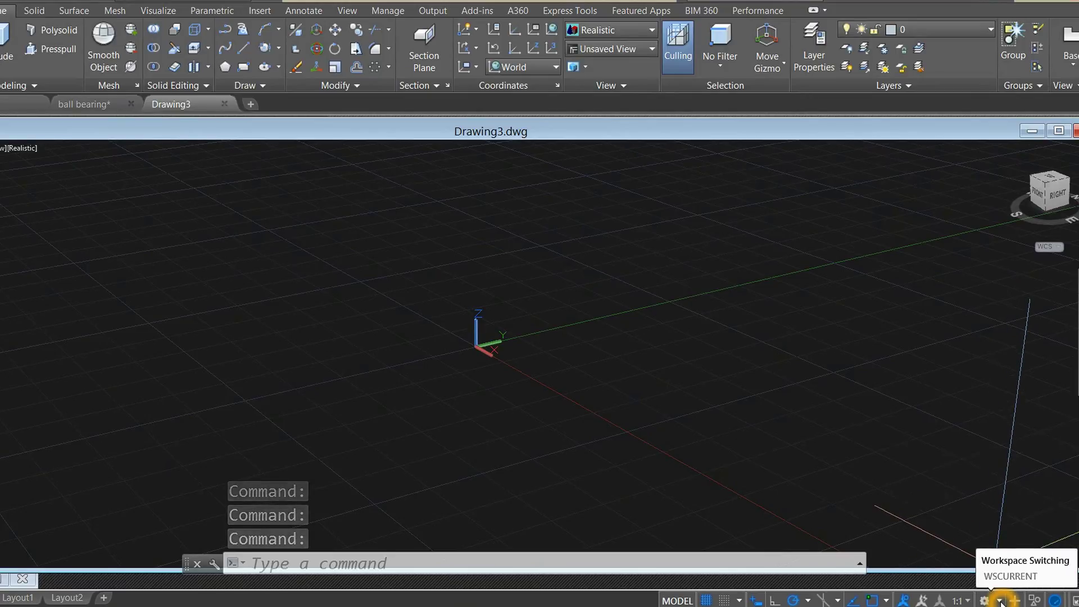
click(1013, 562)
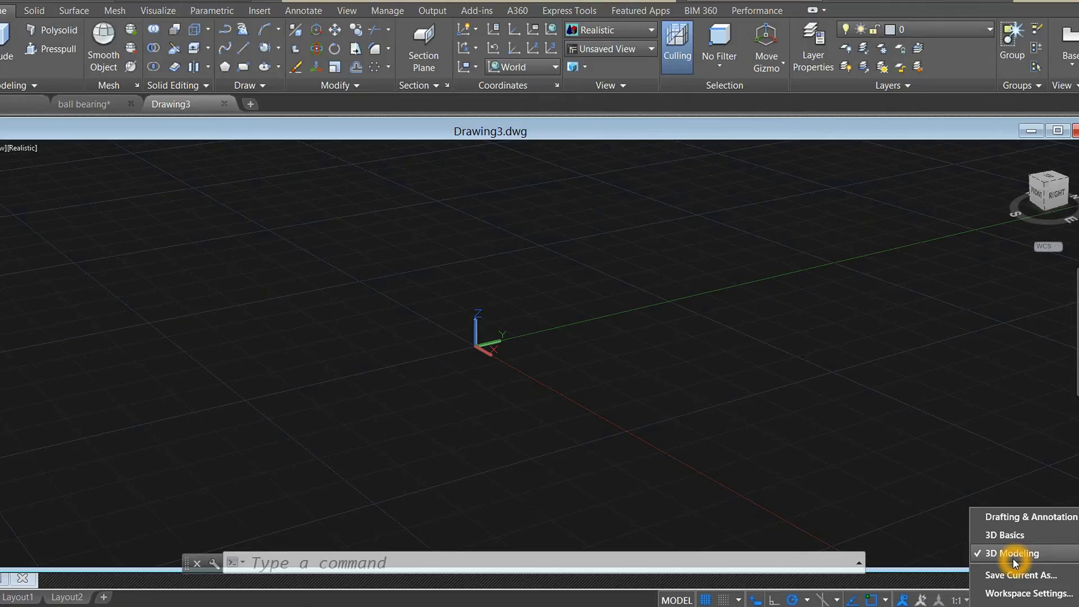
click(783, 418)
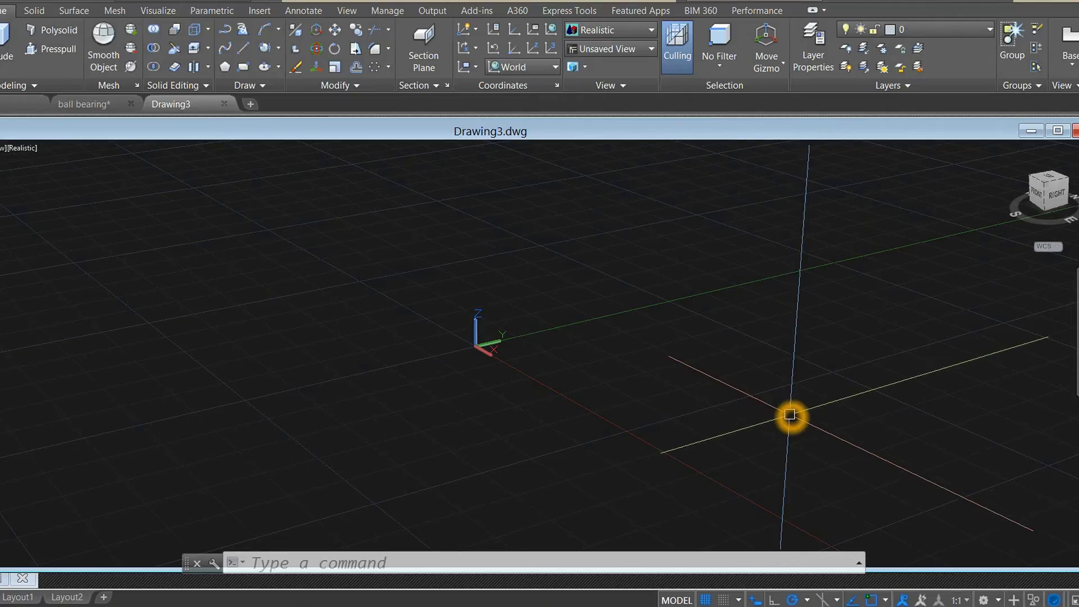
Tile the drawings vertically with ball bearing.dwg left and widen Drawing3
click(346, 10)
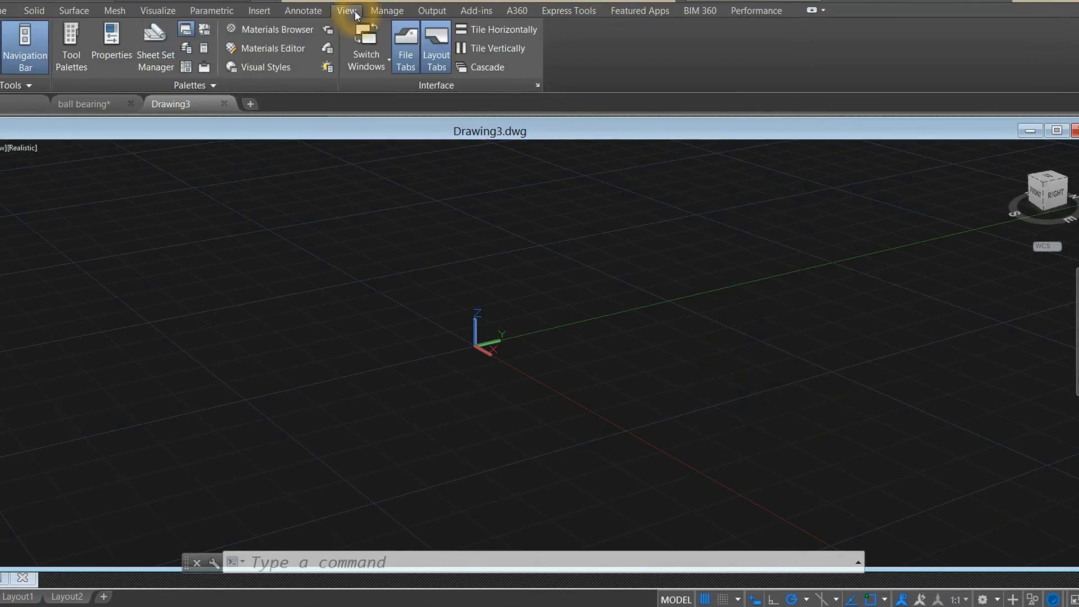
click(492, 50)
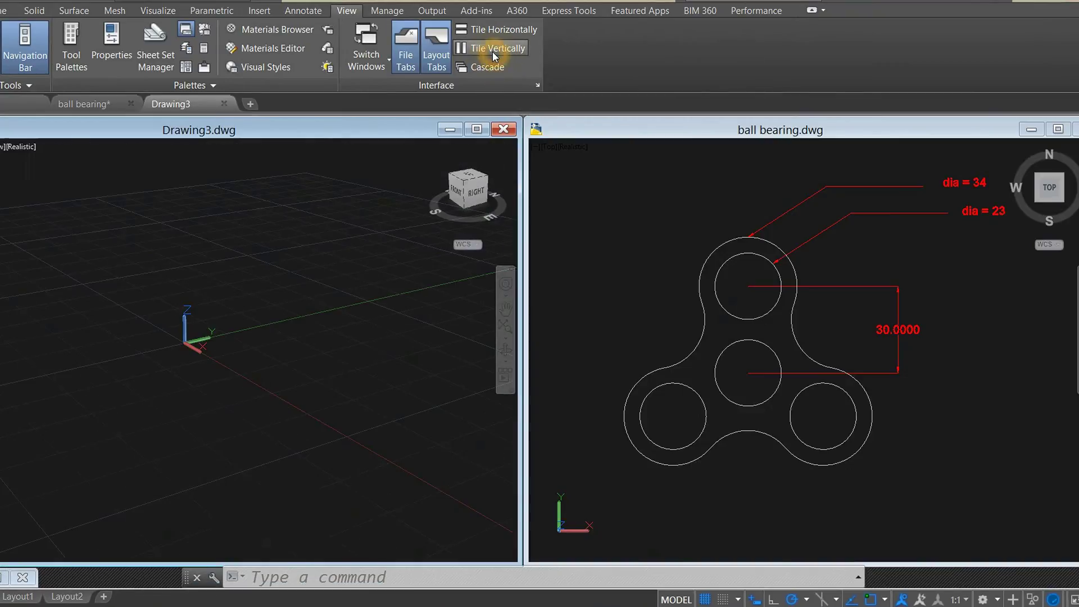
click(569, 133)
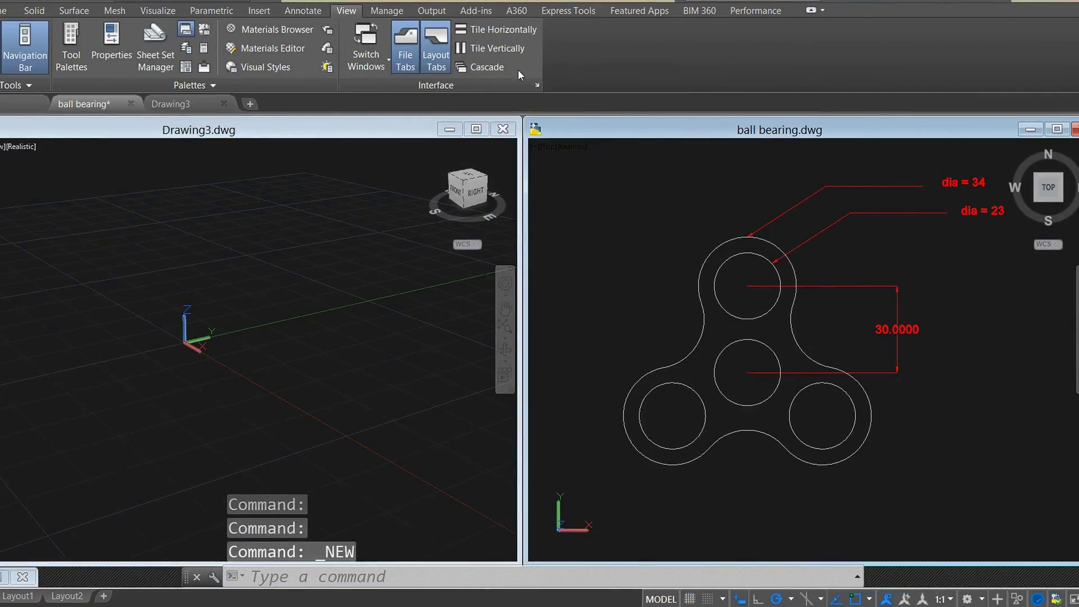
click(510, 55)
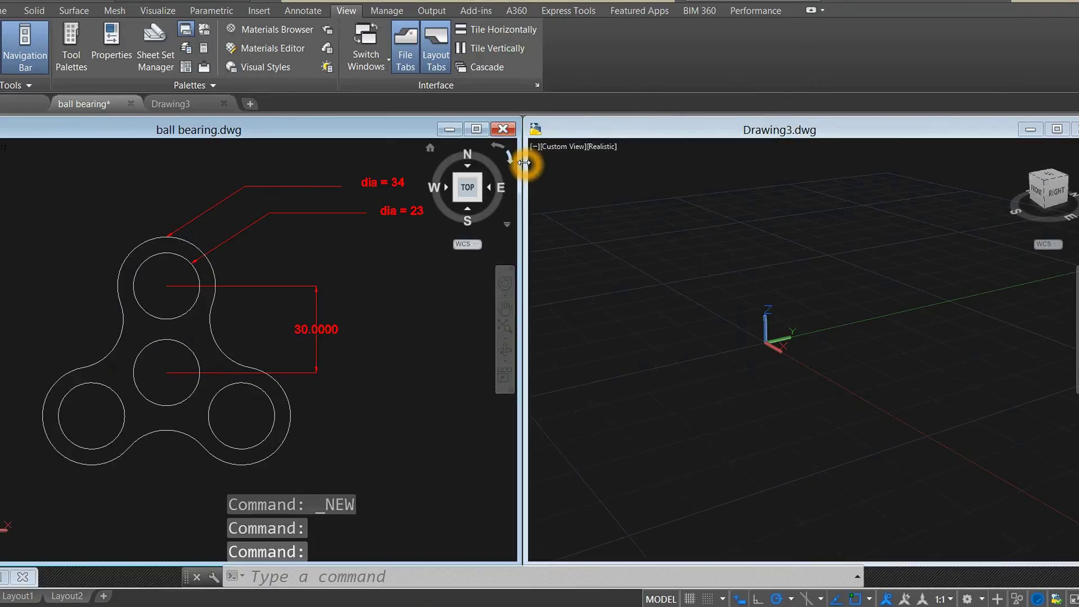
drag(523, 162, 331, 191)
drag(531, 193, 342, 188)
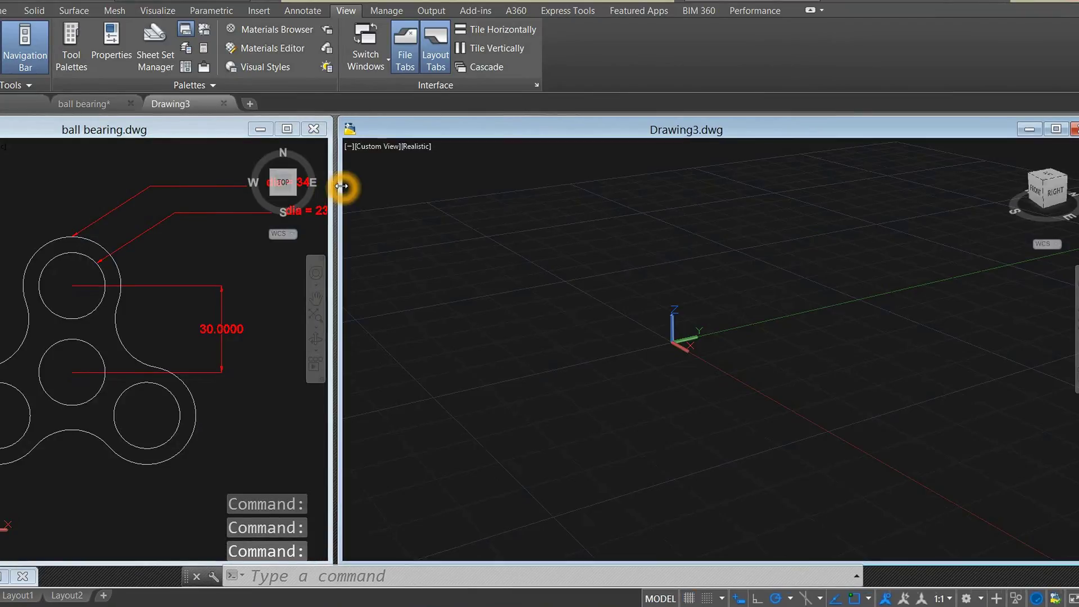
click(6, 10)
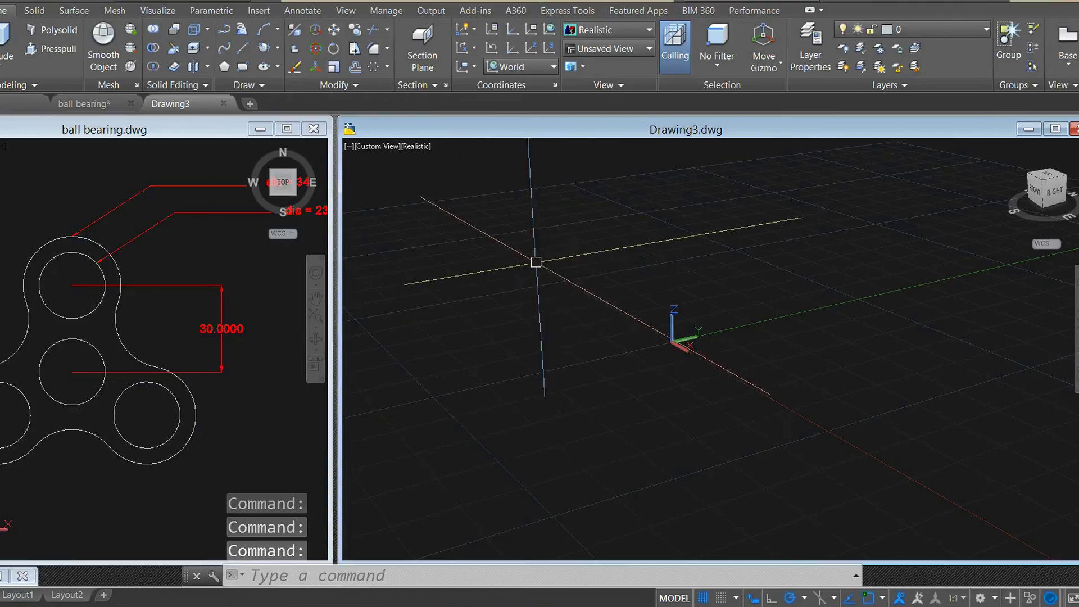
Set Drawing3 to the Top view with parallel projection
click(371, 147)
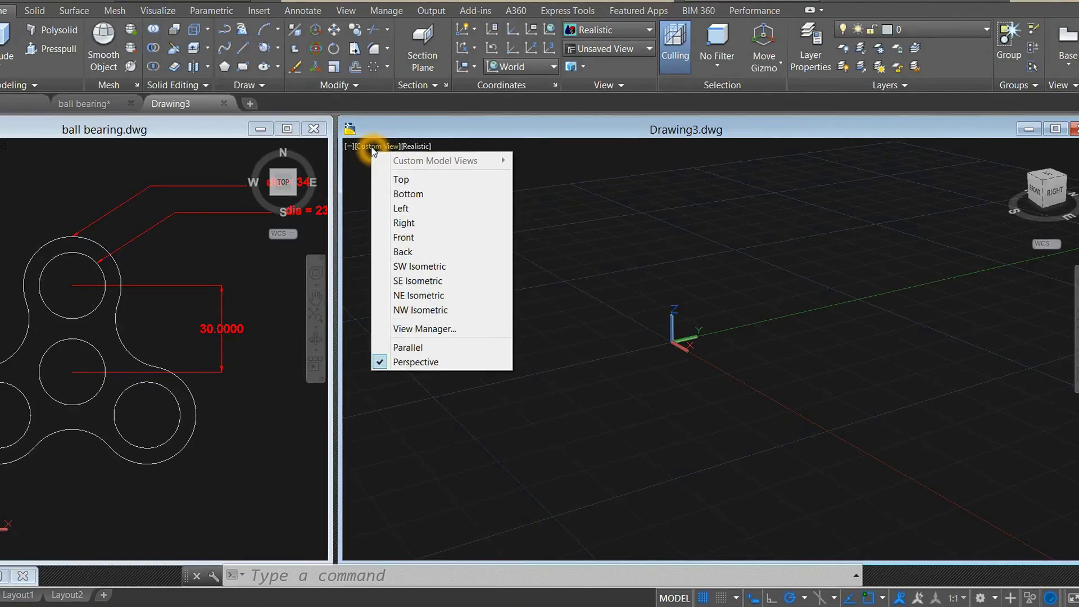
click(405, 178)
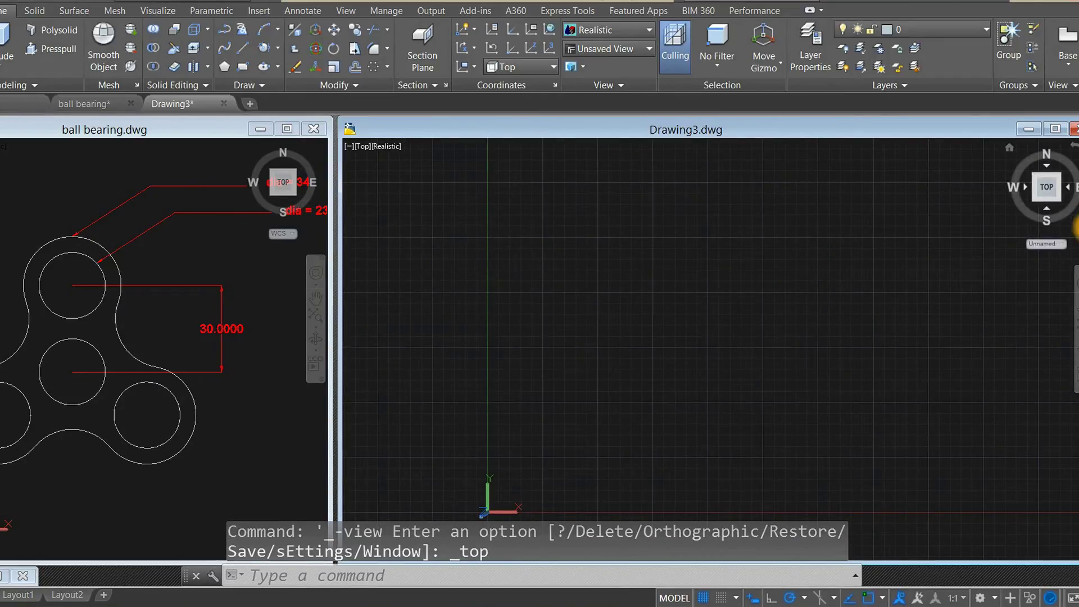
right_click(1075, 228)
click(1016, 252)
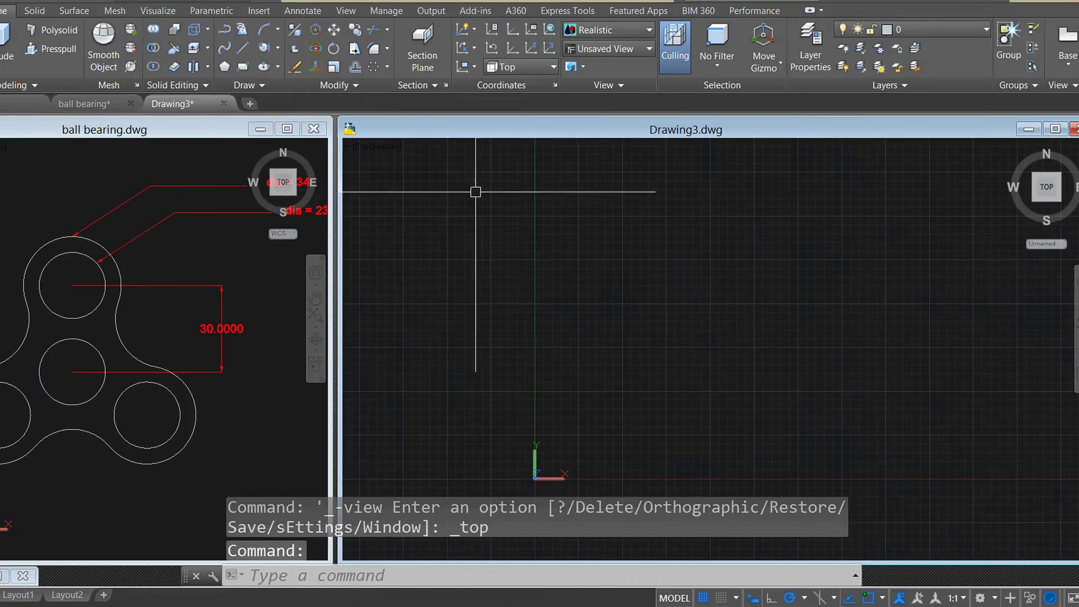
Draw a center-diameter circle of diameter 23
click(279, 49)
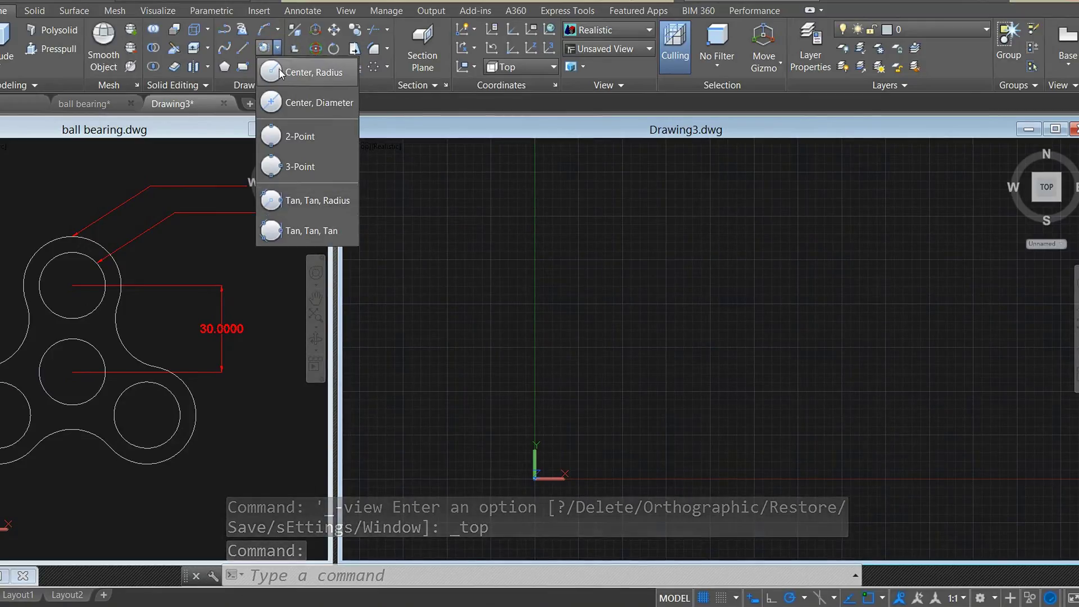
click(279, 69)
click(611, 242)
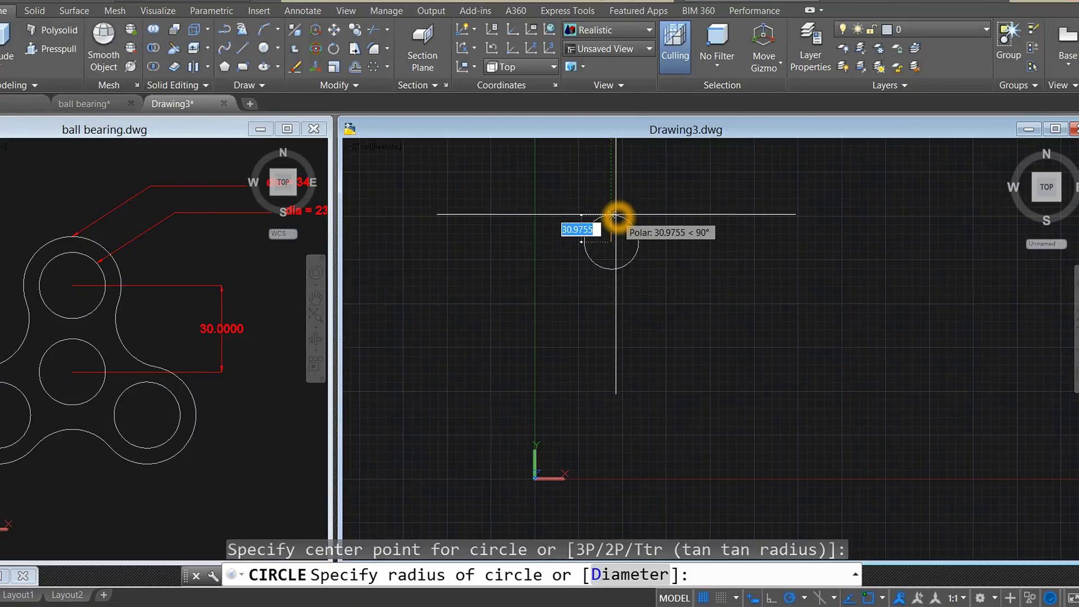
text(d)
key(Return)
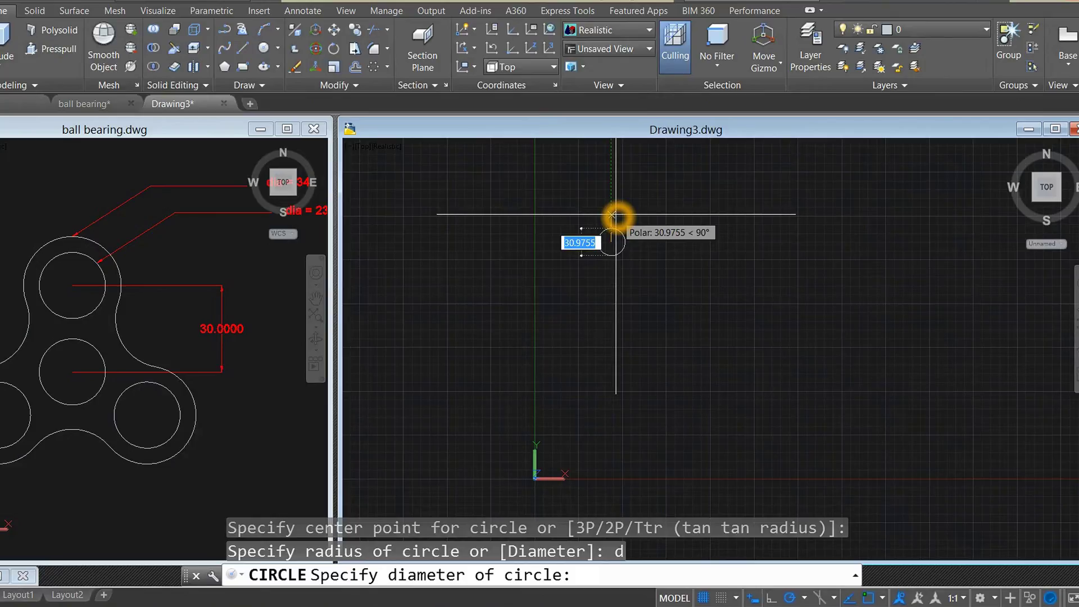
text(23)
key(Return)
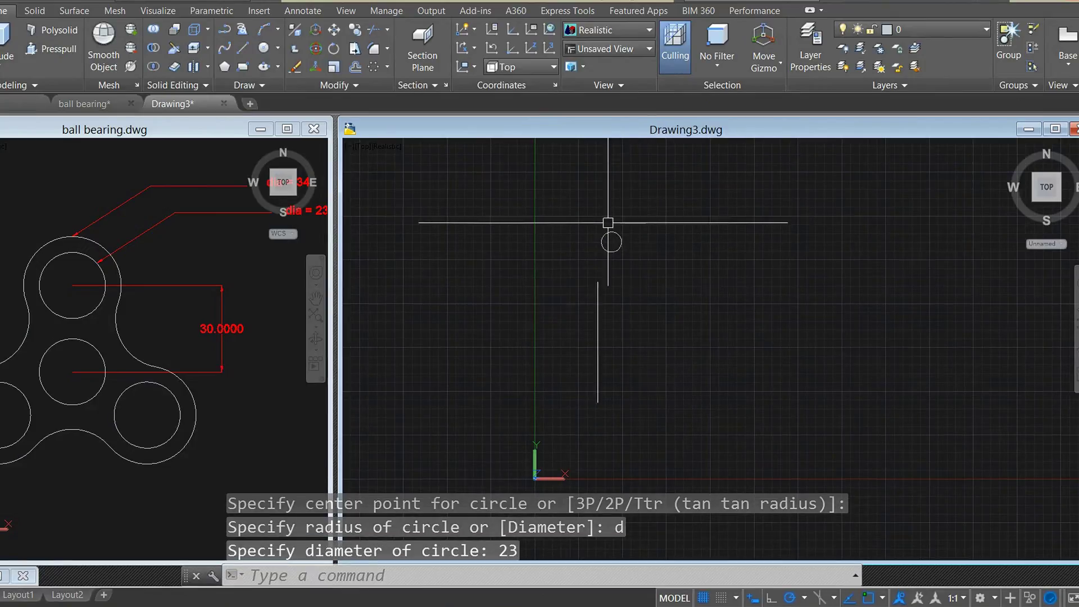
click(279, 252)
Draw a trial outer circle on the small circle's centre, then delete the oversized circle
mouse_move(279, 253)
middle_down()
mouse_move(260, 255)
mouse_move(219, 298)
middle_up()
click(661, 244)
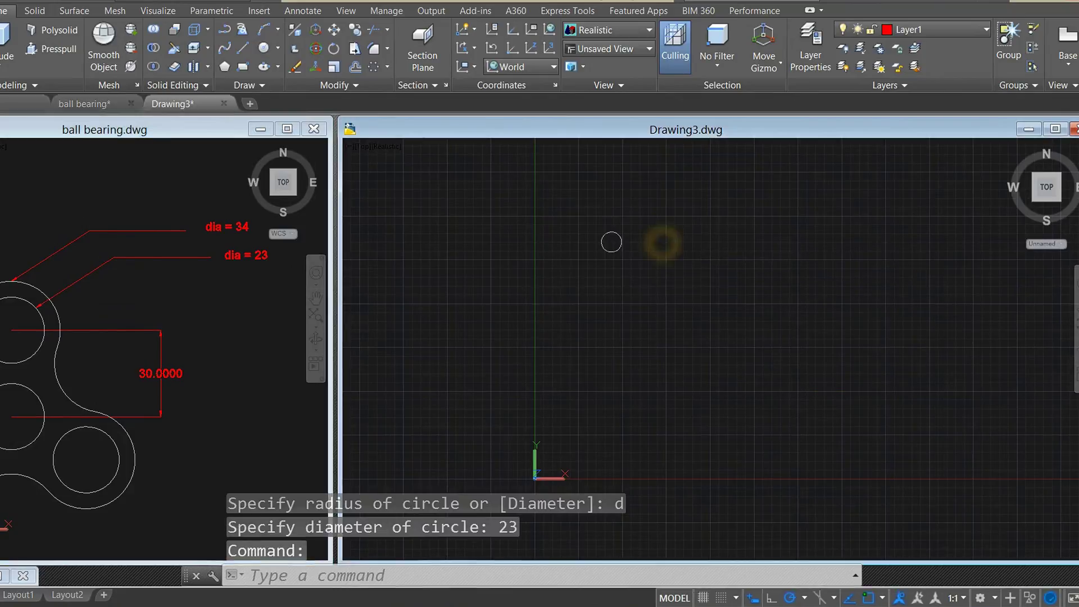
right_click(661, 244)
mouse_move(702, 268)
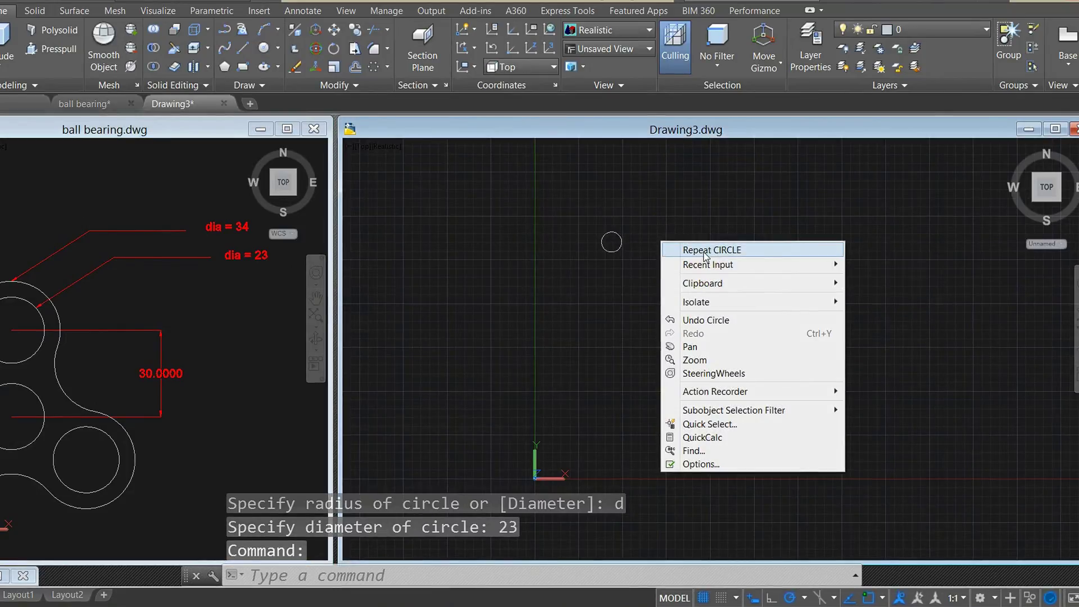
click(709, 250)
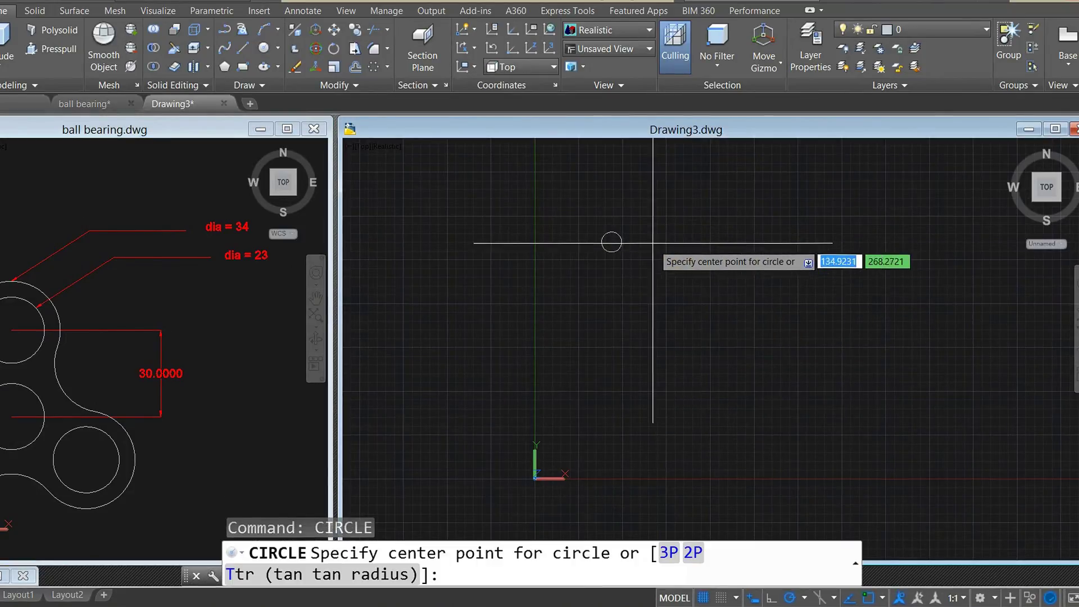
click(602, 242)
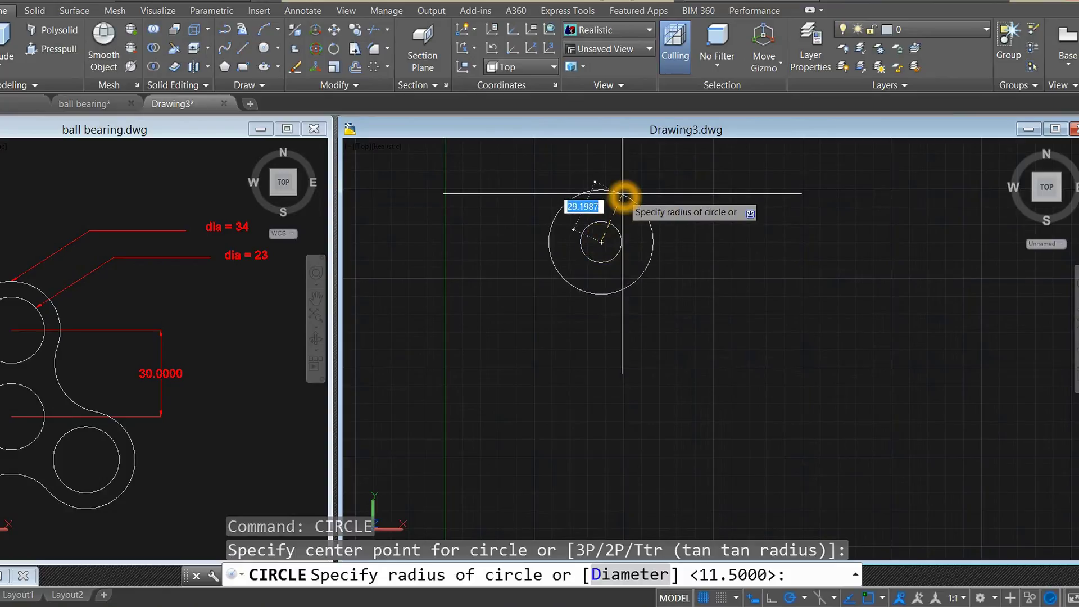
key(Return)
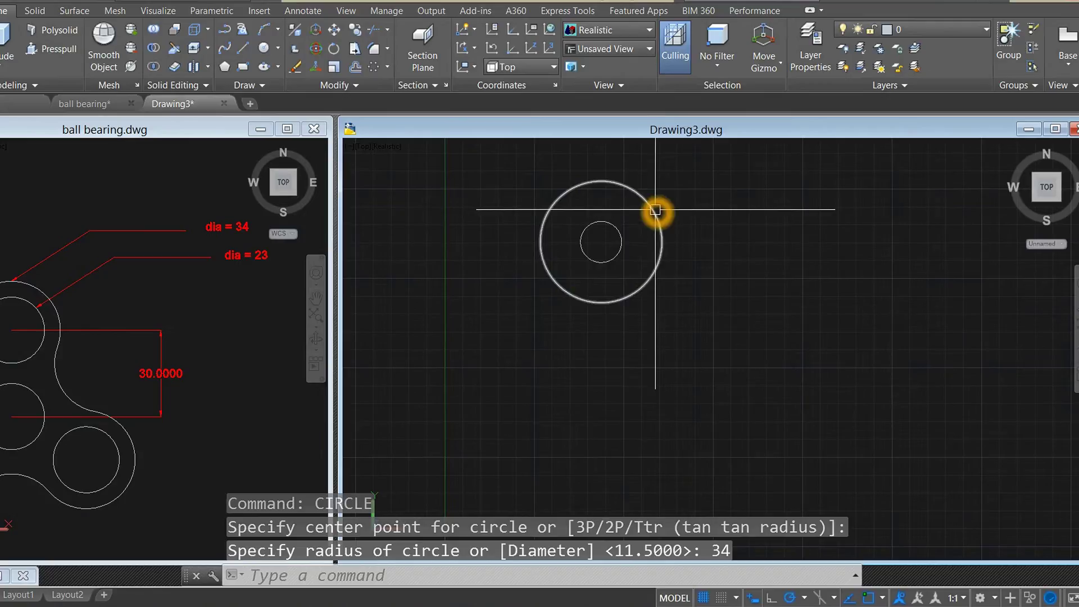
click(655, 210)
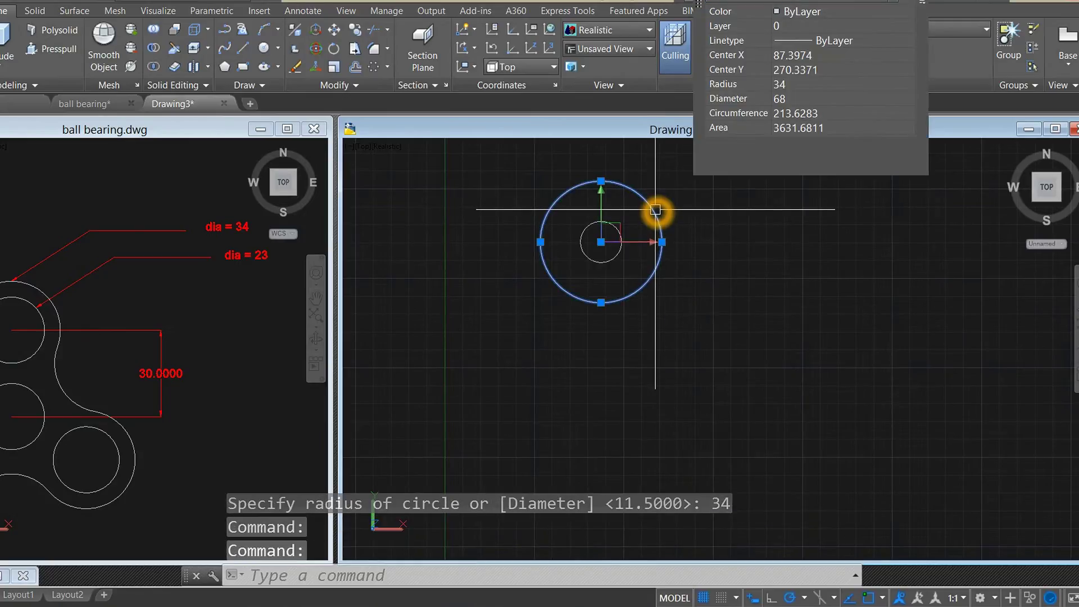
key(Escape)
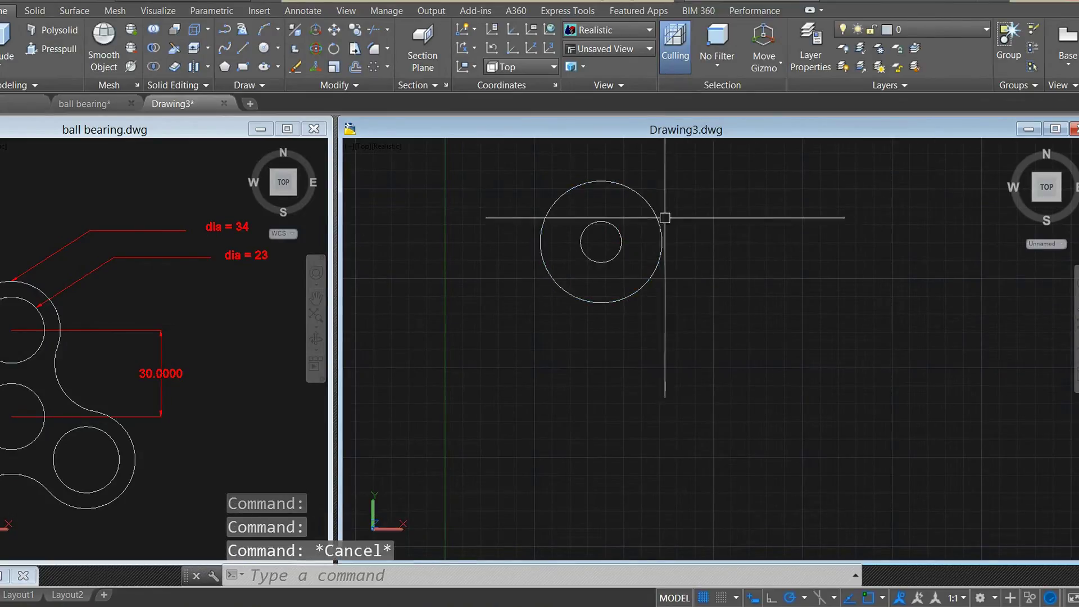
click(660, 219)
key(Delete)
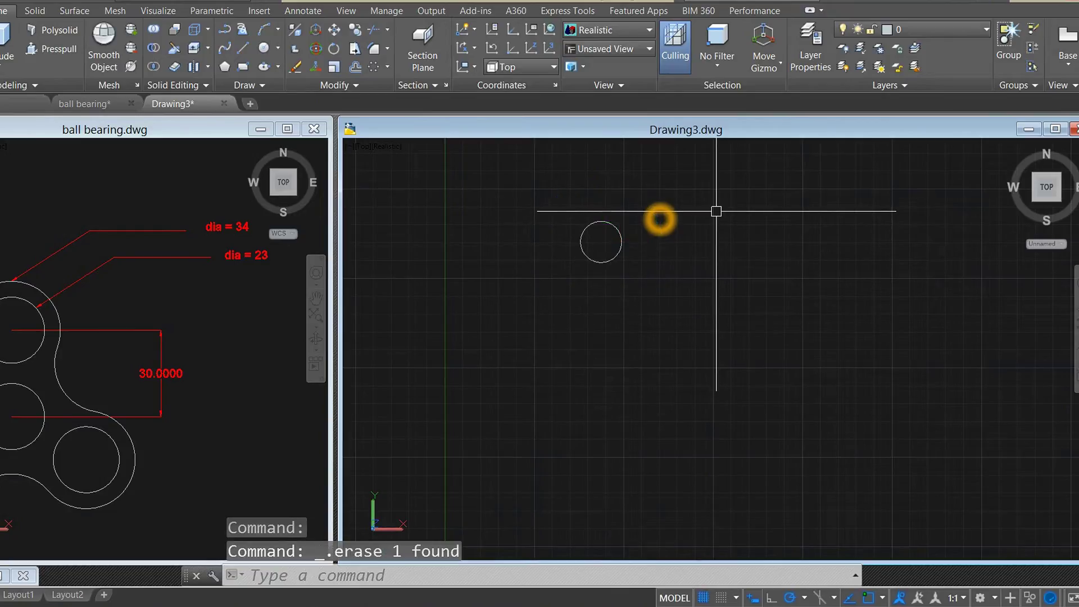
Draw a 34-diameter circle concentric with the 23-diameter circle
right_click(658, 204)
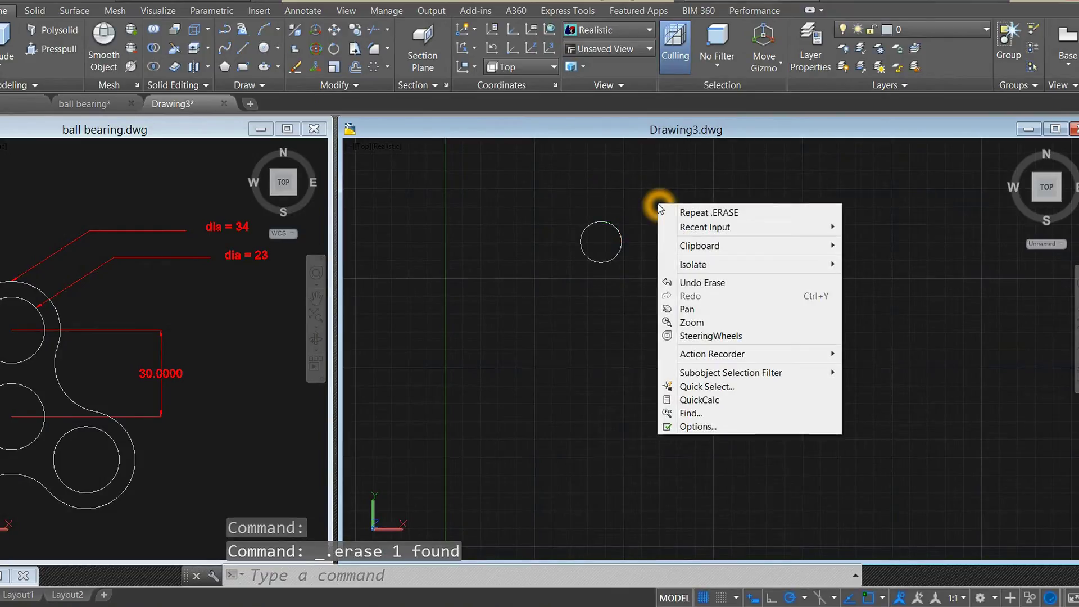
click(655, 203)
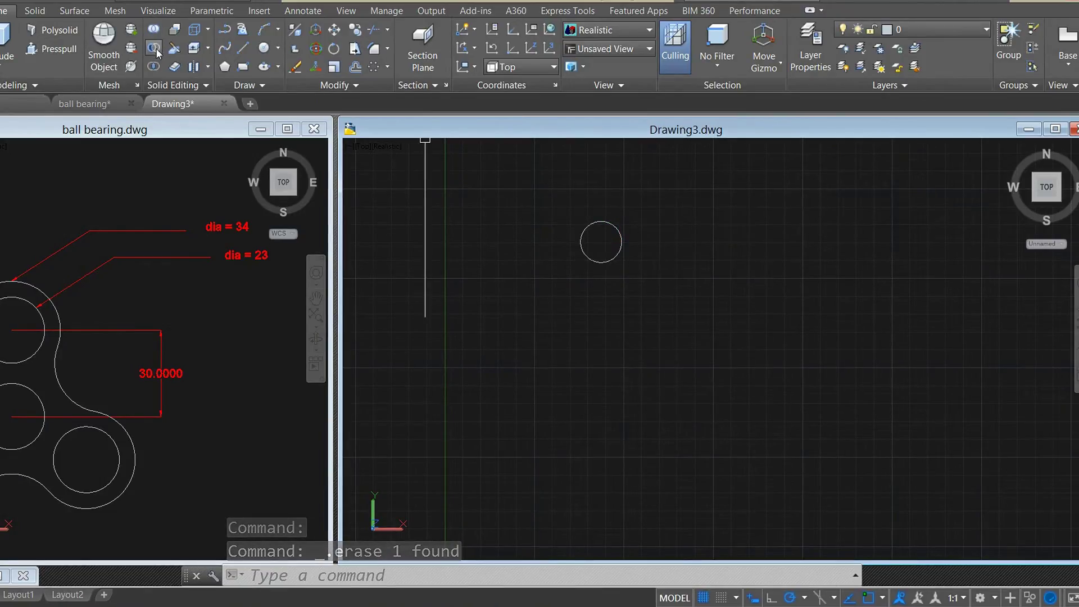
click(263, 47)
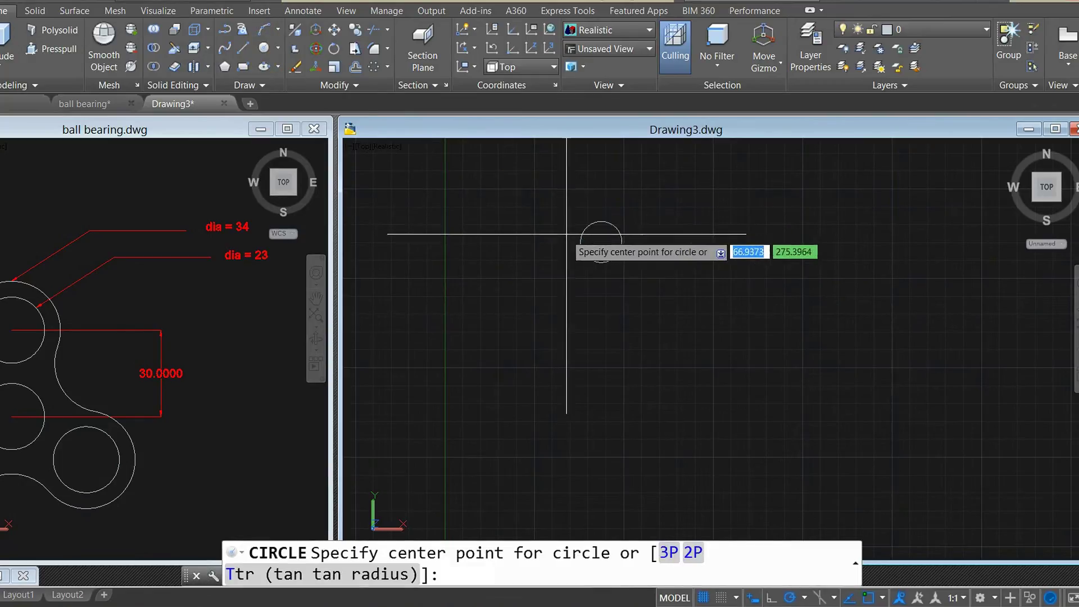
click(601, 241)
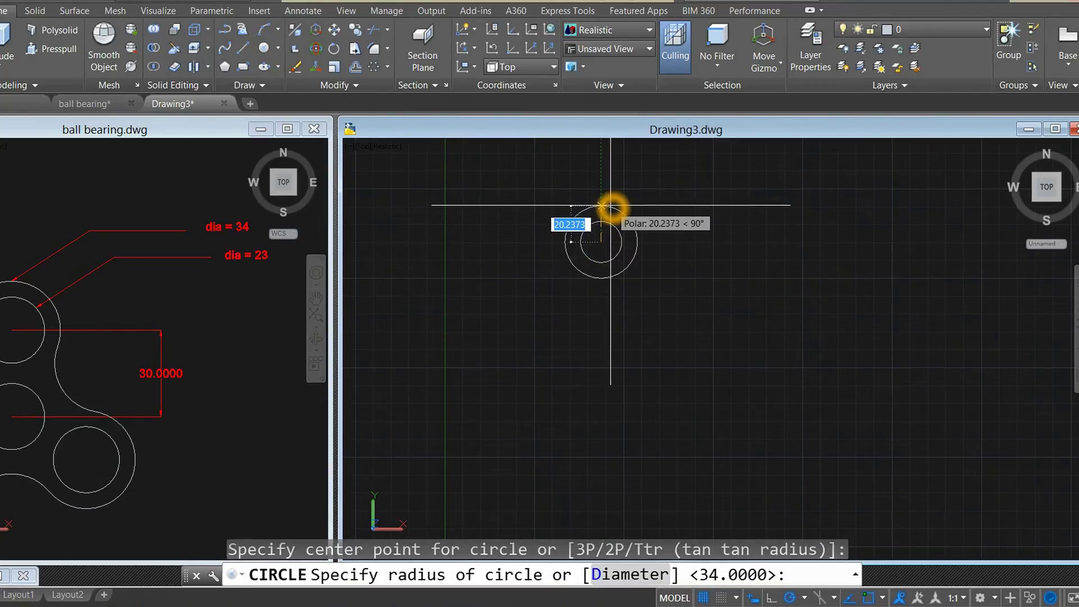
text(d)
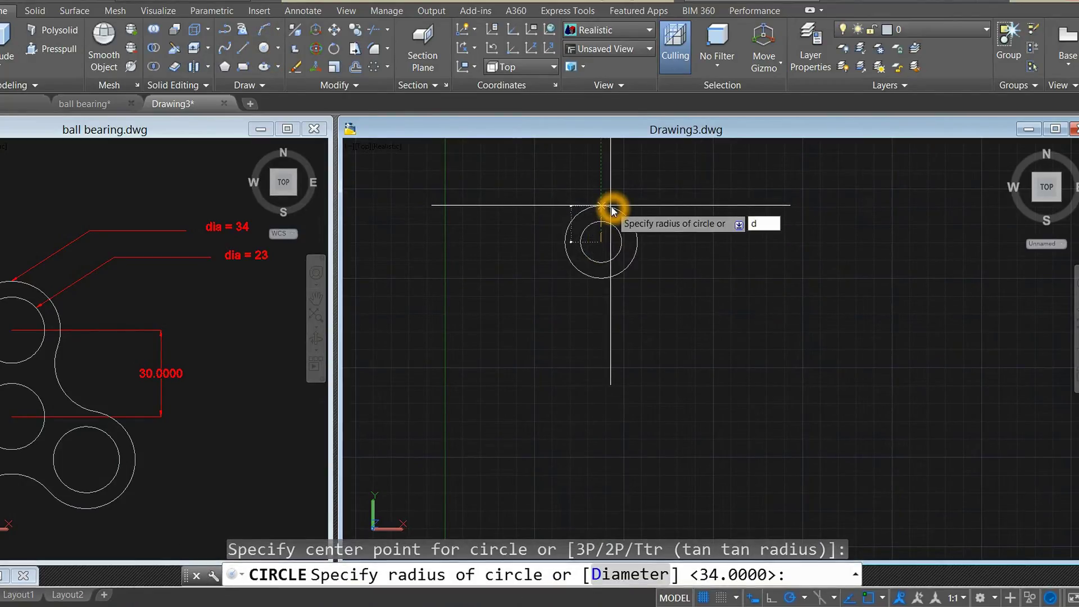
key(Return)
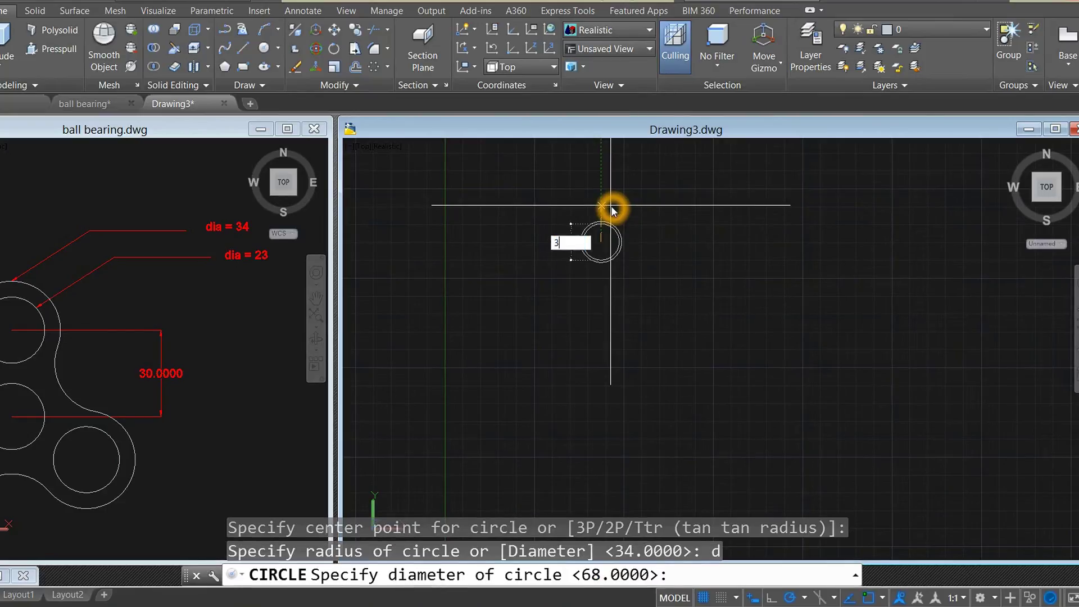
key(Return)
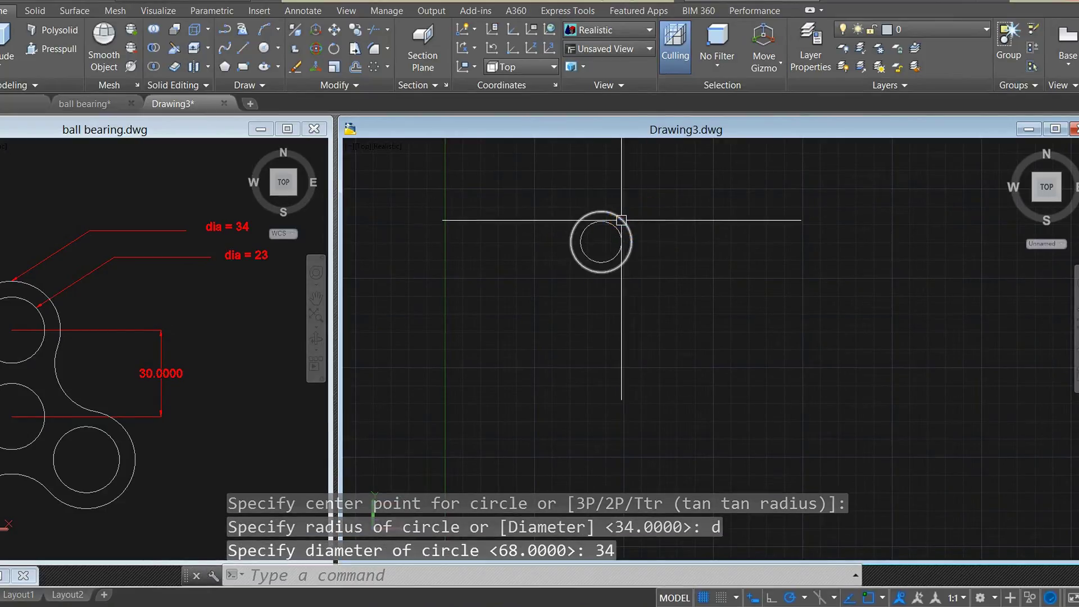
click(608, 222)
Copy the 23-diameter circle 30 units straight down from its centre
right_click(647, 174)
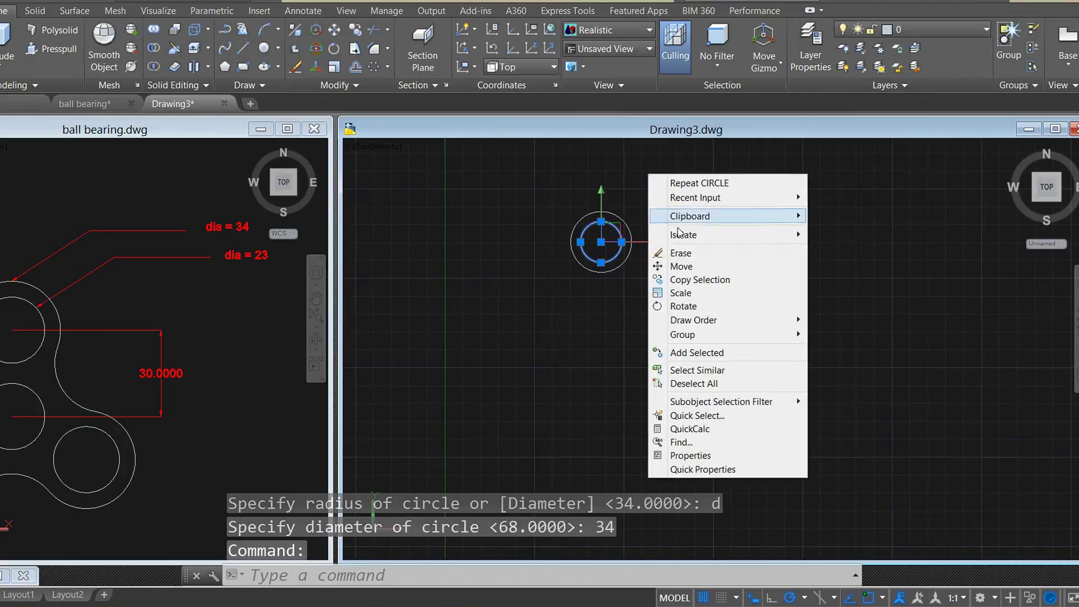
click(694, 280)
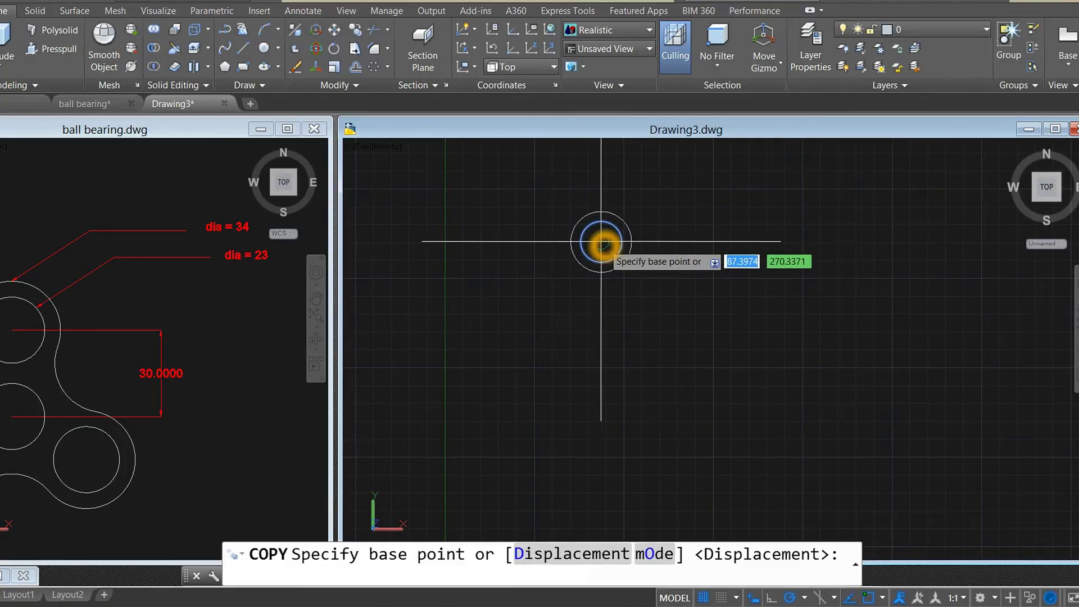
click(602, 243)
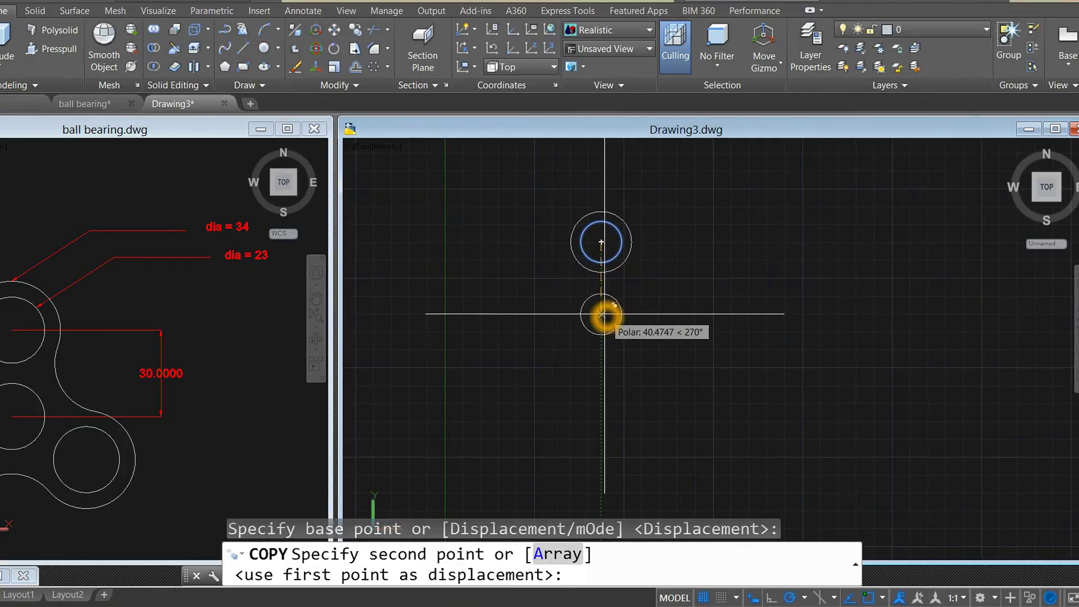
text(30)
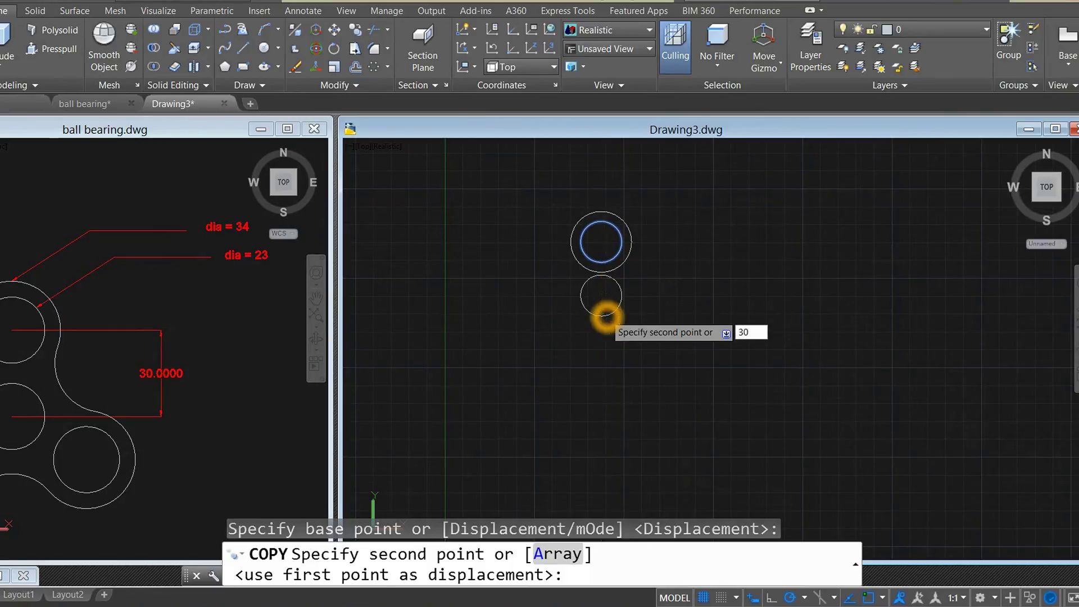
key(Return)
right_click(668, 274)
click(696, 281)
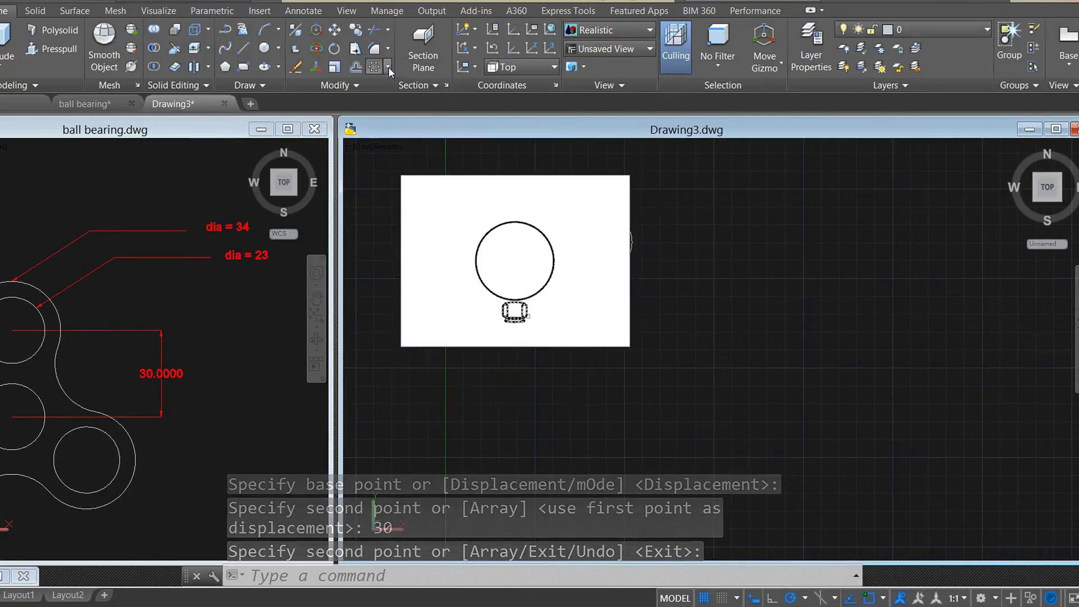
click(389, 66)
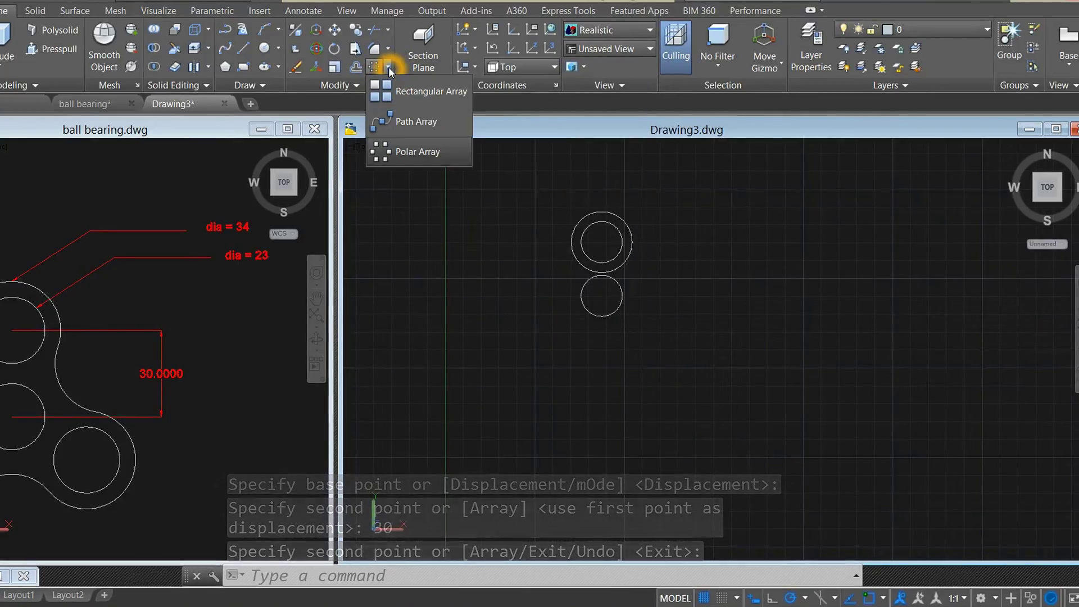
Polar-array the two concentric circles into 6 items around the lower circle's centre
click(414, 157)
click(583, 230)
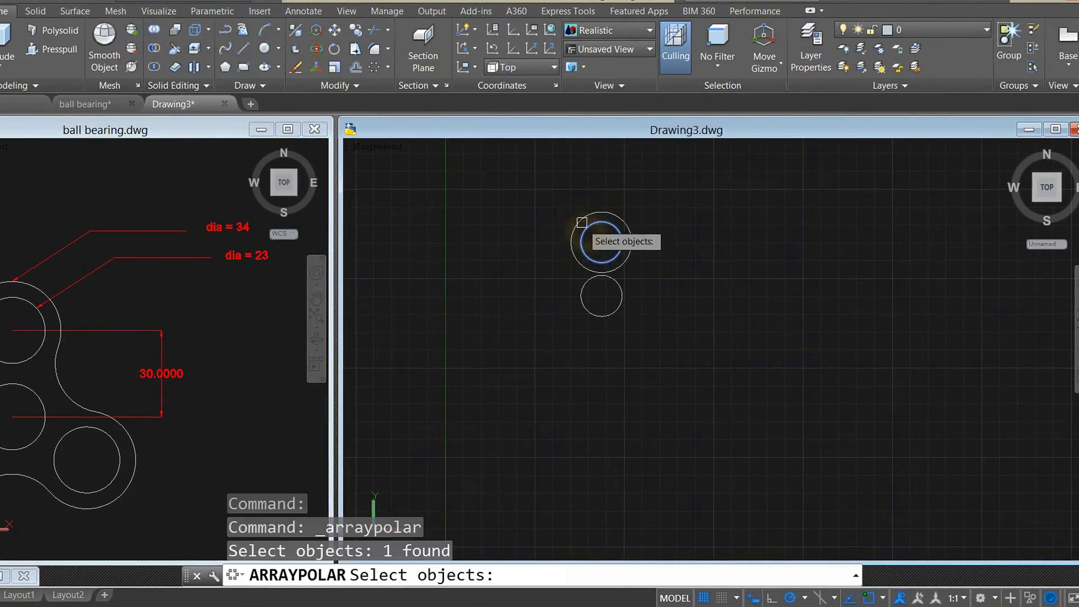
click(583, 235)
key(Return)
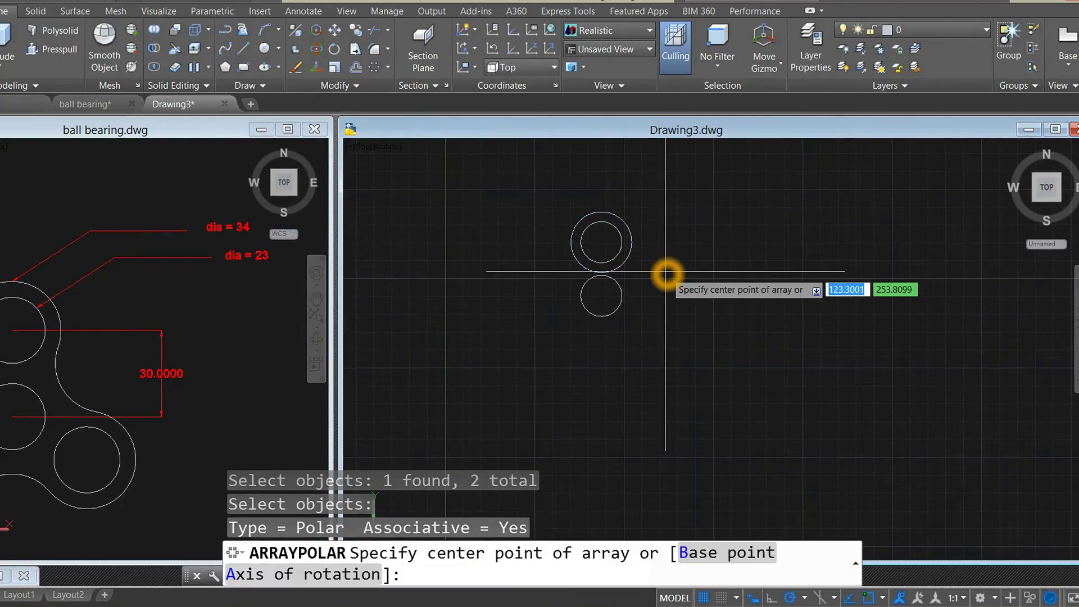
click(602, 296)
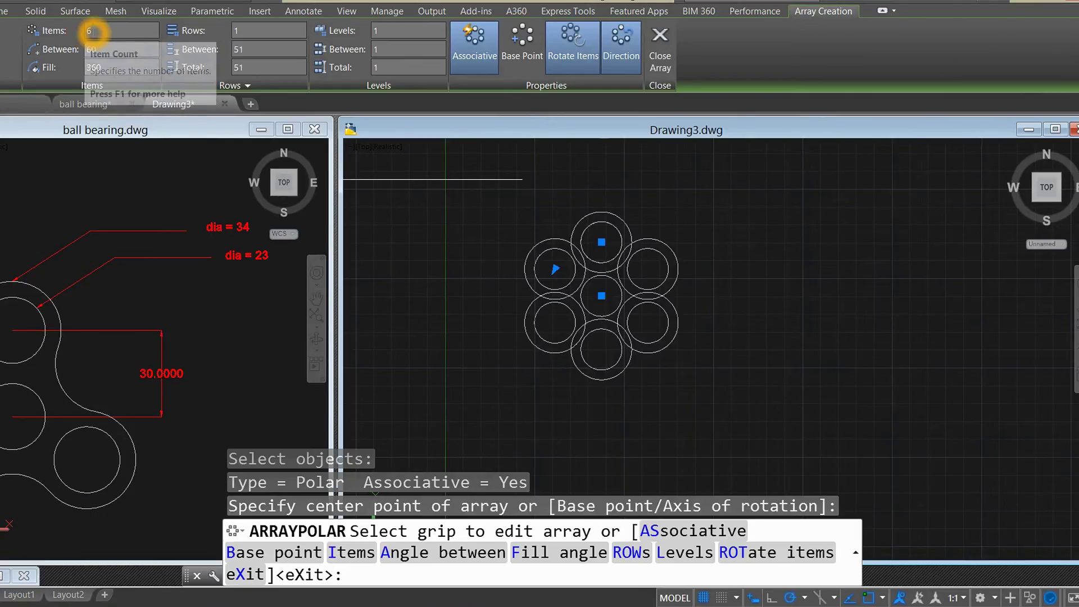
right_click(578, 192)
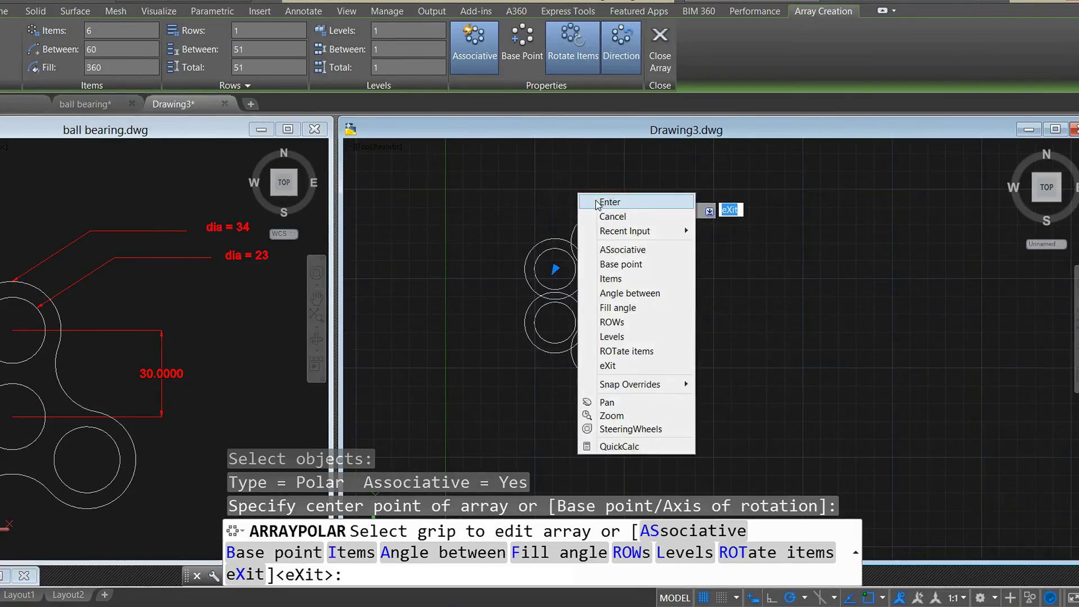
click(597, 202)
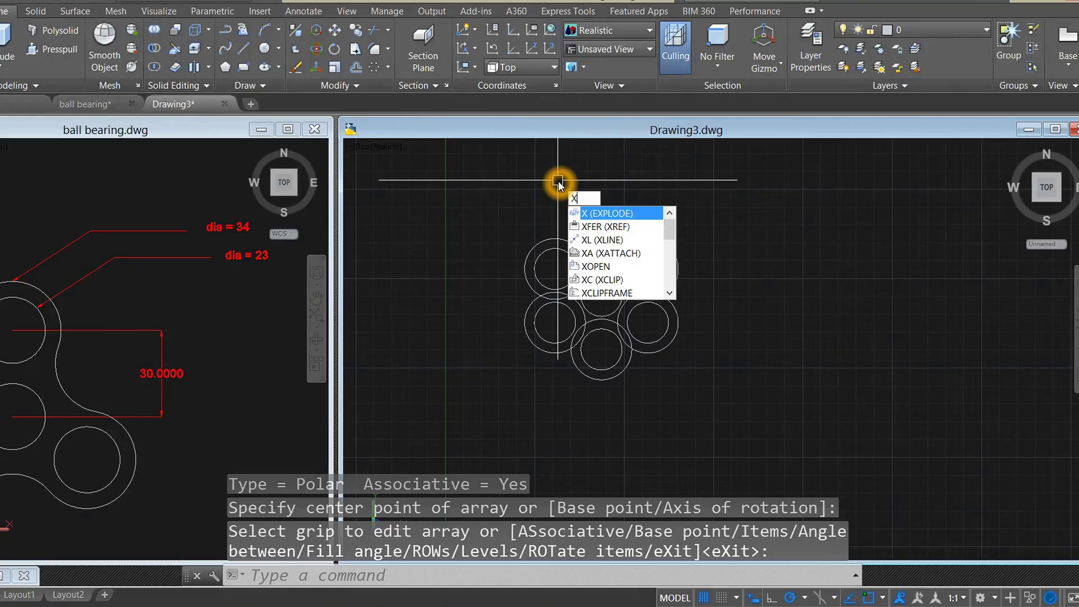
key(Return)
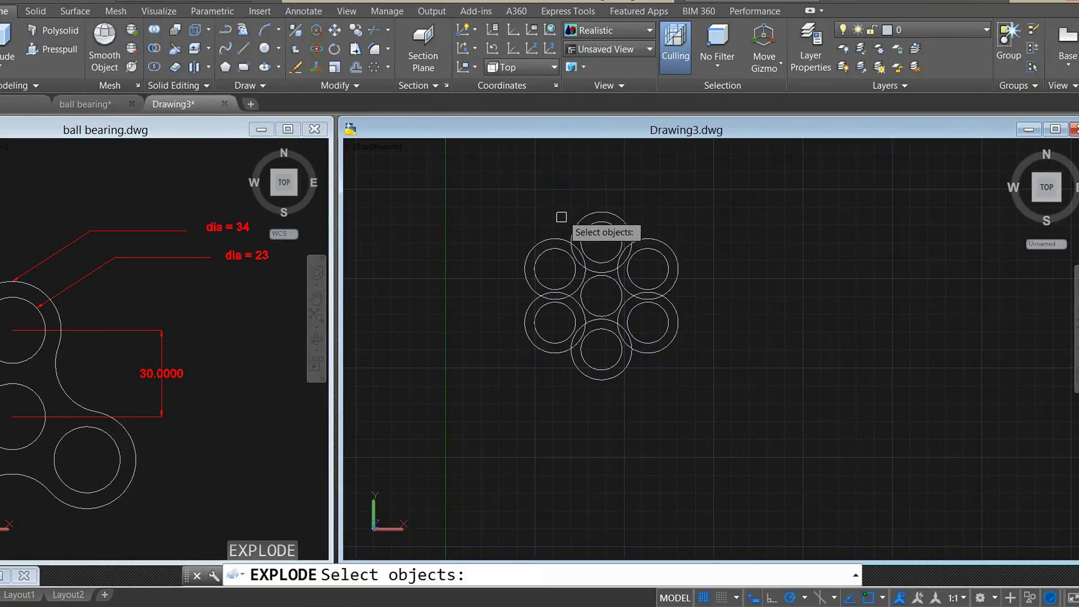
Explode the polar array and delete the upper-left, upper-right and bottom circle pairs
click(552, 241)
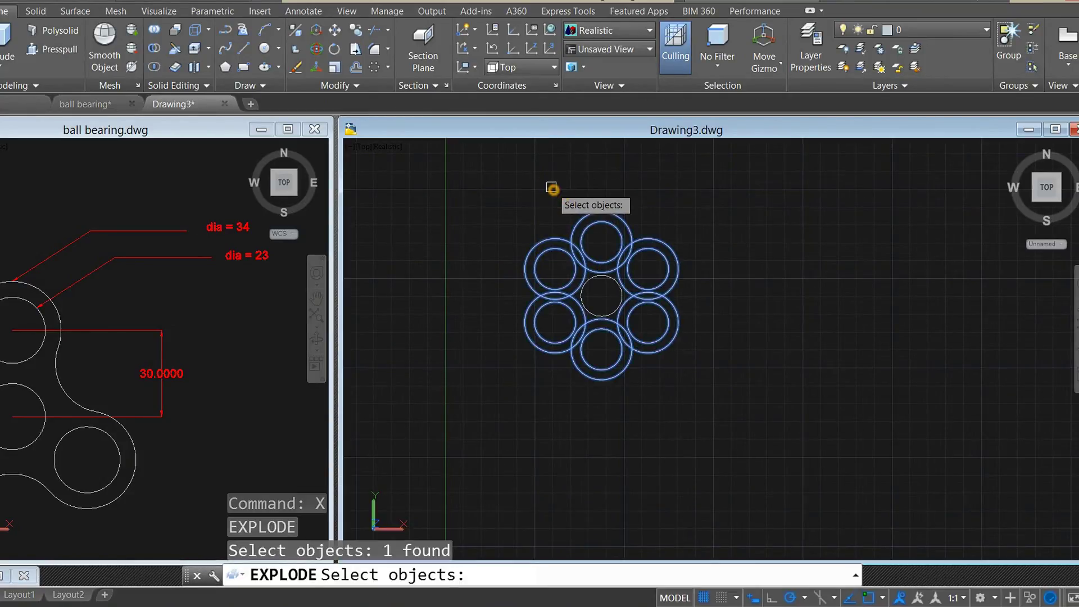
key(Return)
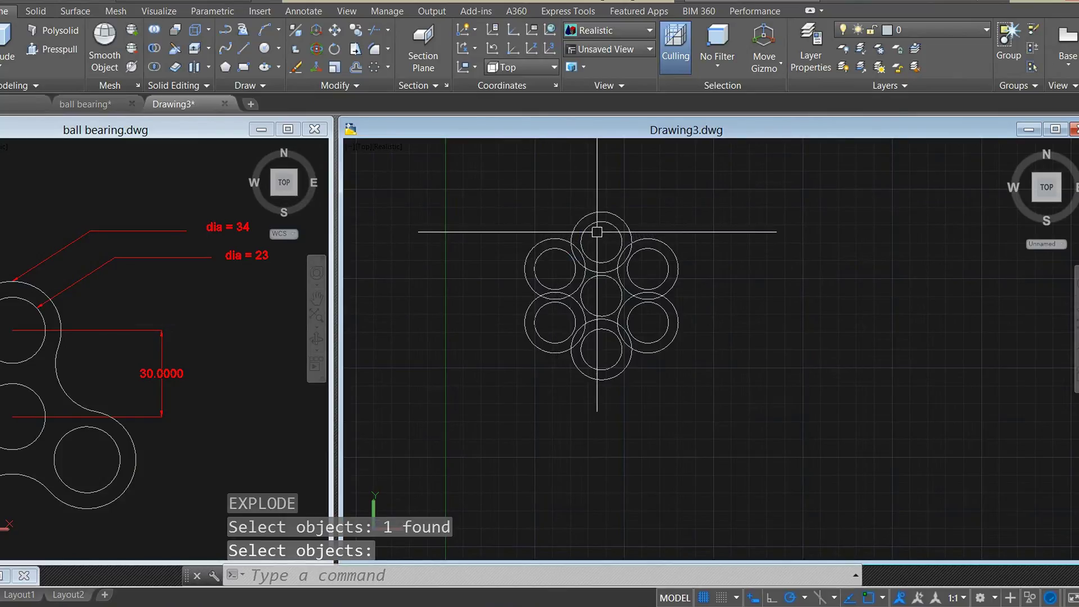
click(554, 260)
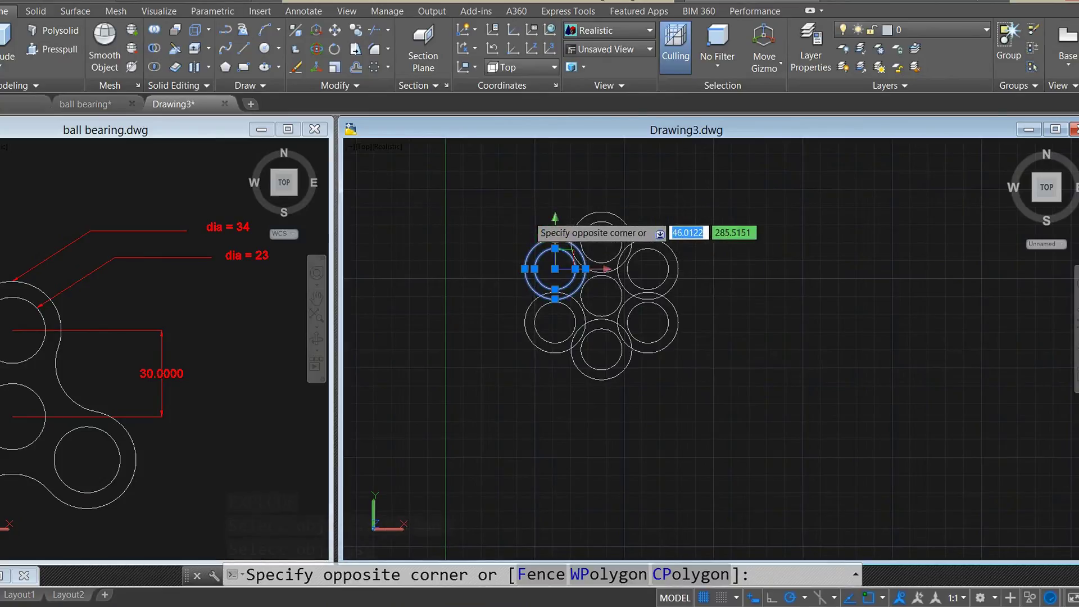
click(527, 214)
key(Delete)
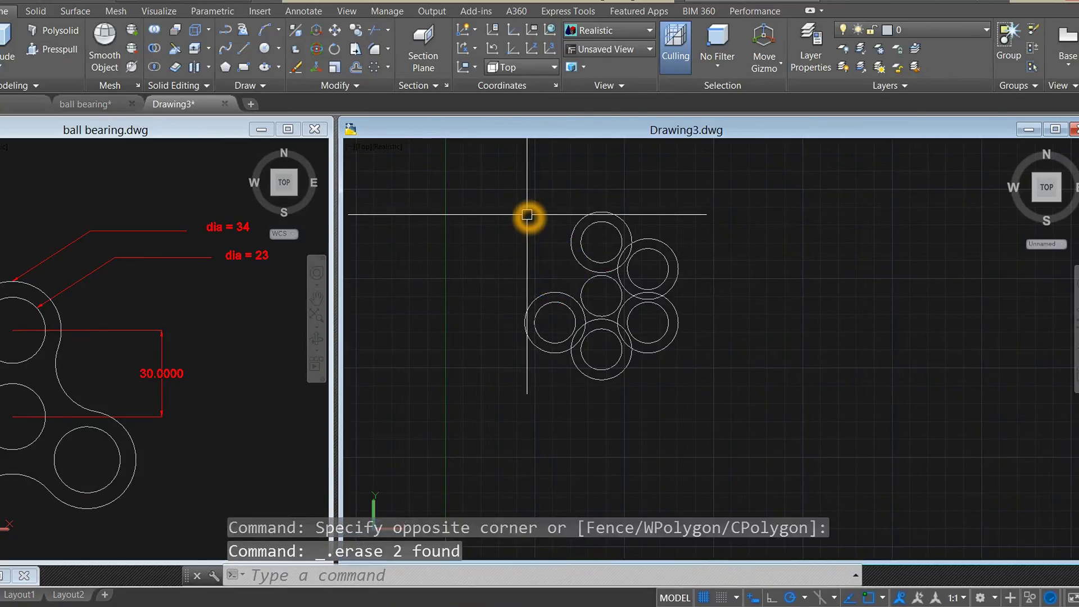
click(649, 267)
click(644, 213)
key(Delete)
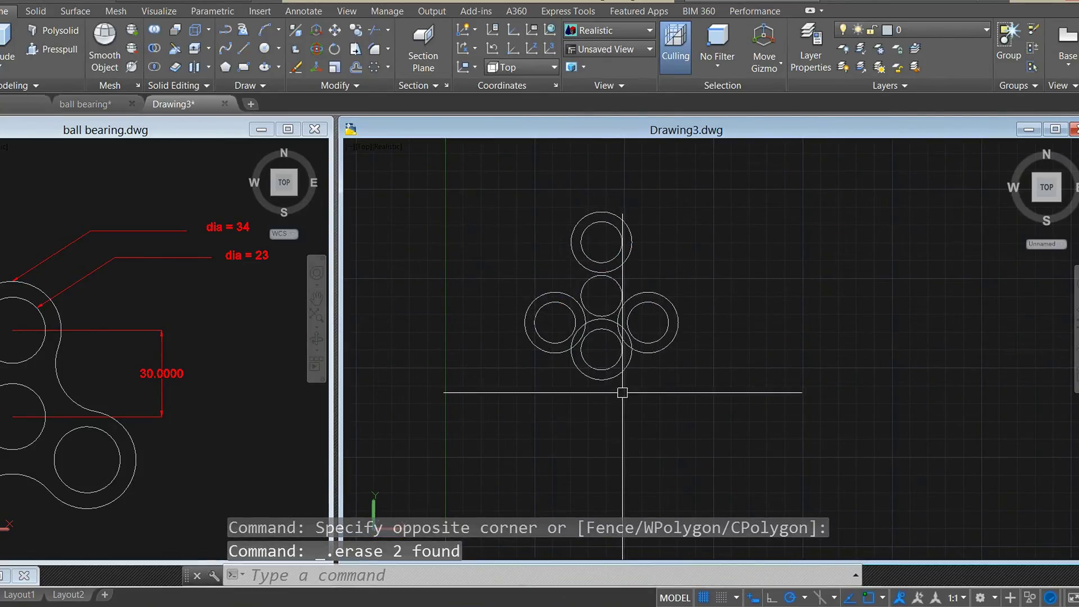
click(621, 364)
click(602, 349)
key(Delete)
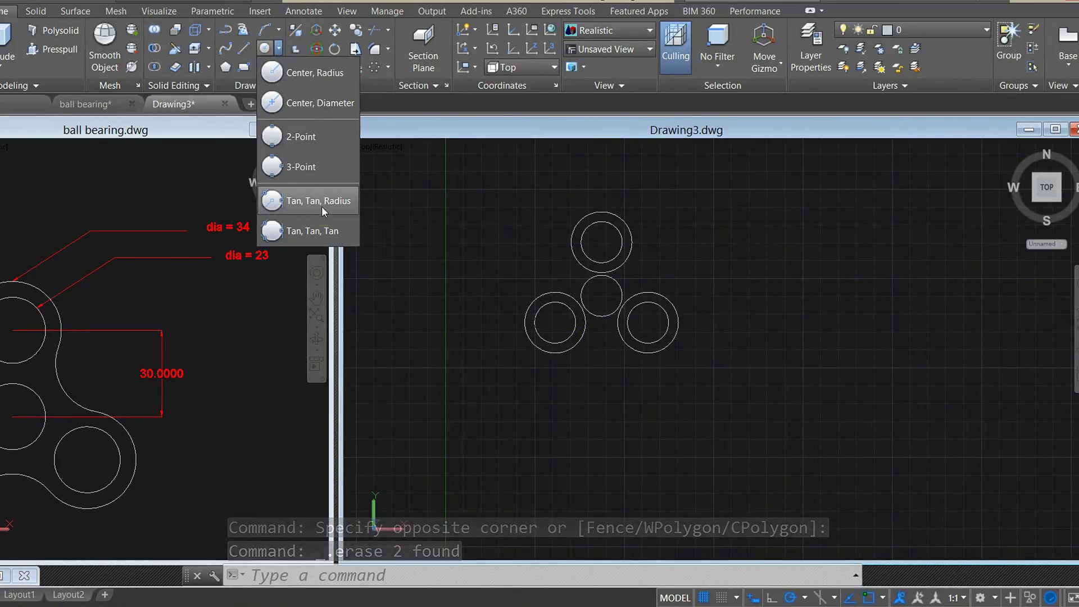
Add two radius-17 circles tangent to neighbouring lobe circles using Tan, Tan, Radius
click(325, 208)
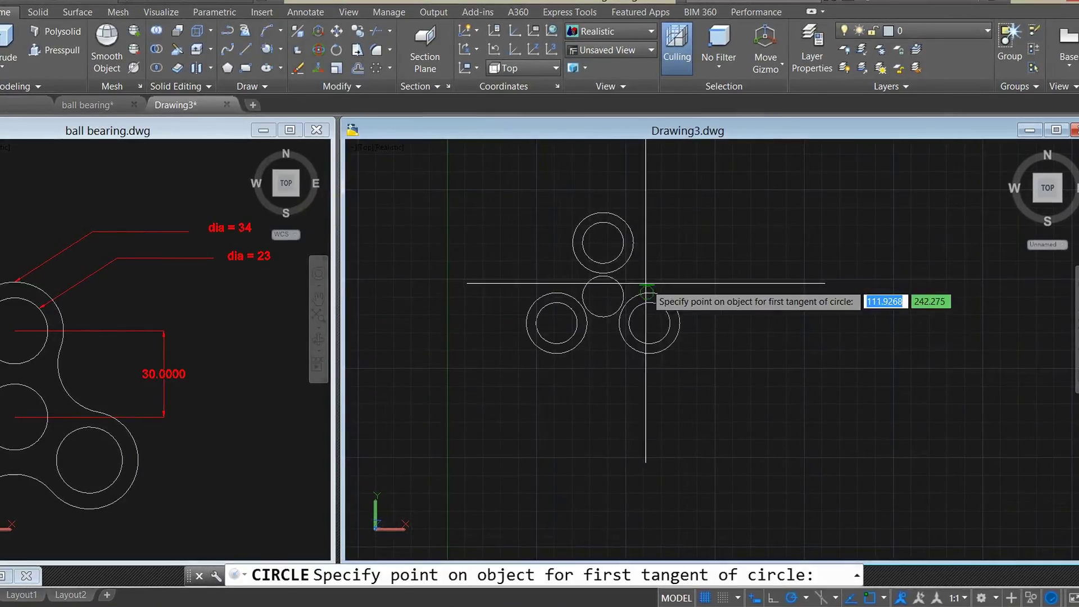
click(634, 268)
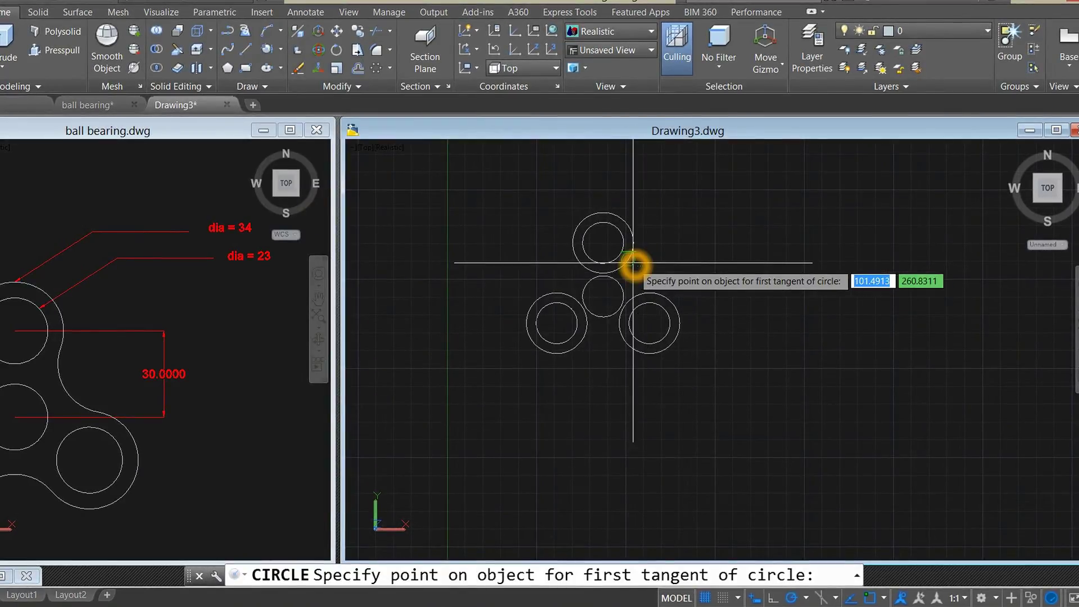
click(647, 292)
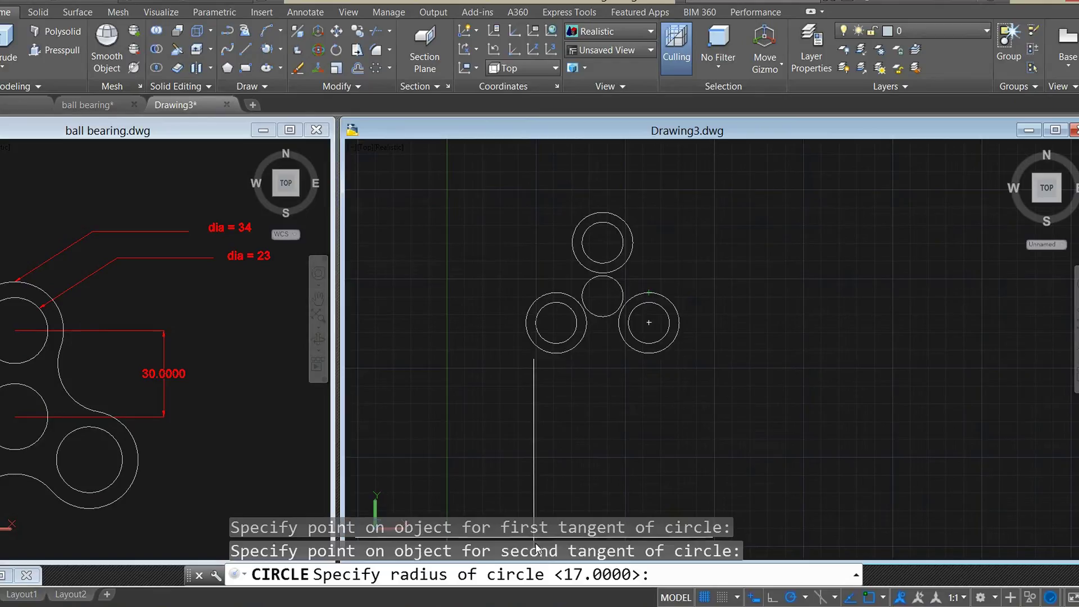
click(689, 252)
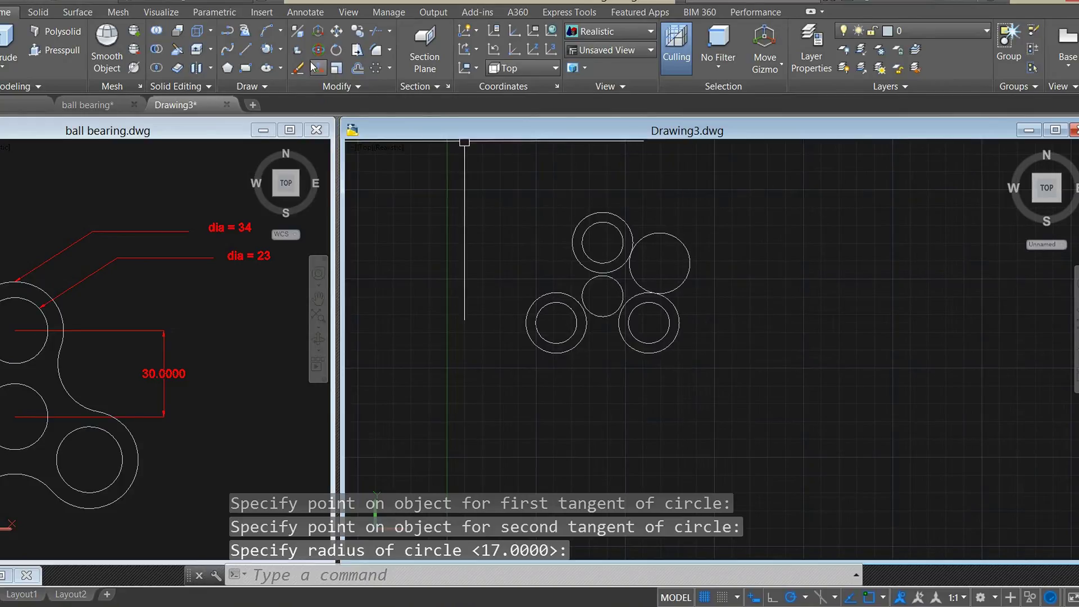
click(267, 52)
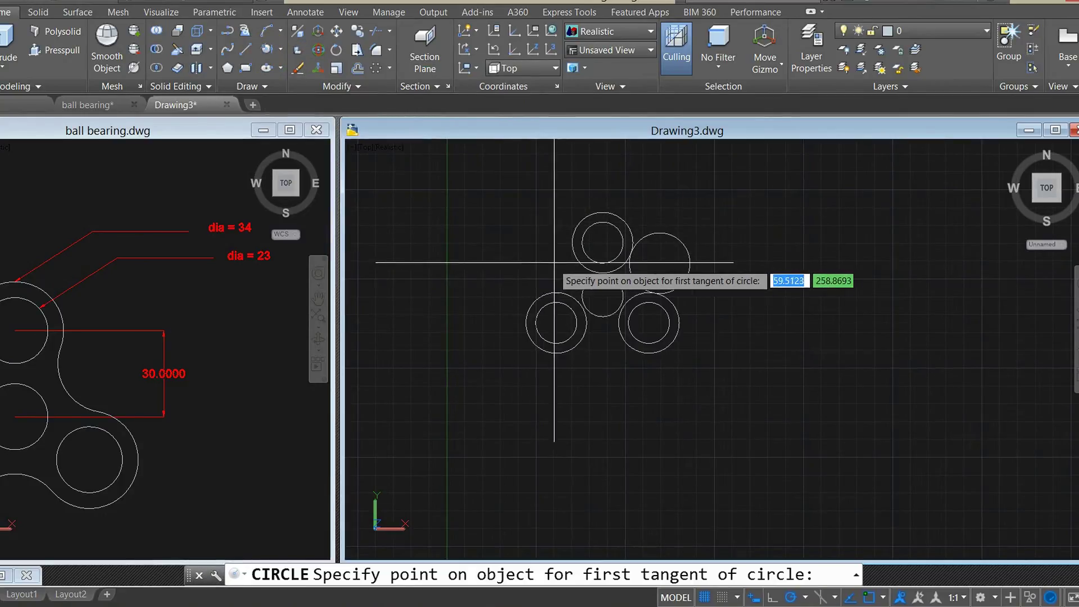
click(574, 264)
click(561, 289)
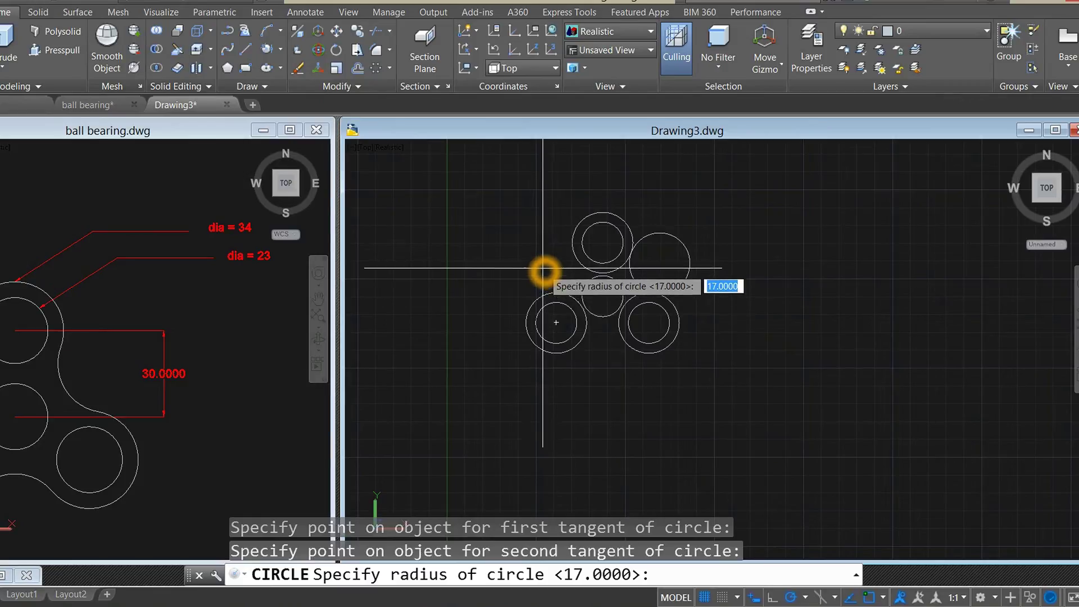
right_click(544, 272)
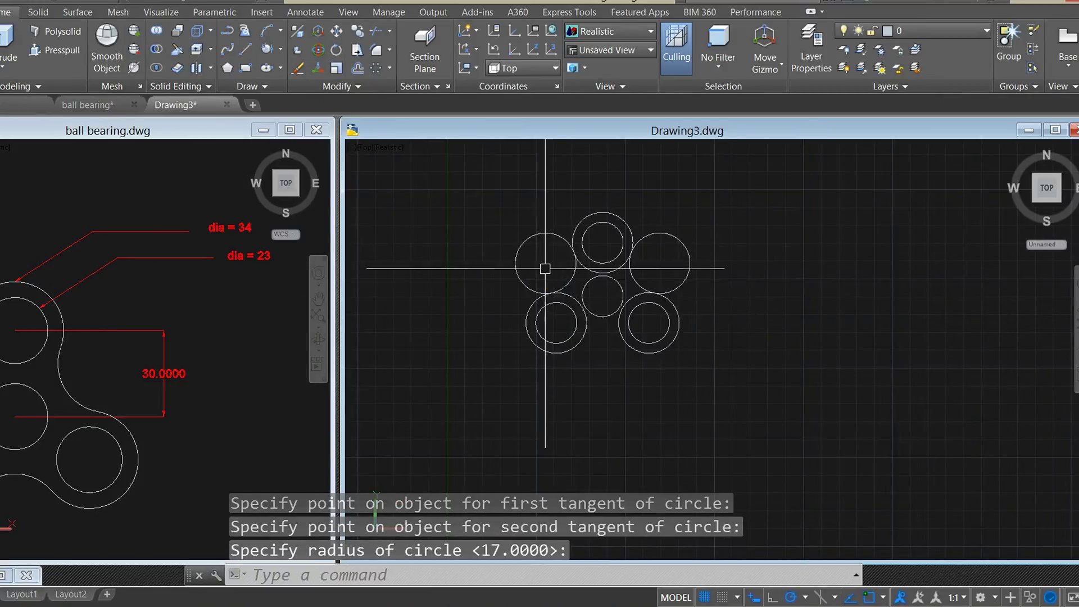
click(680, 226)
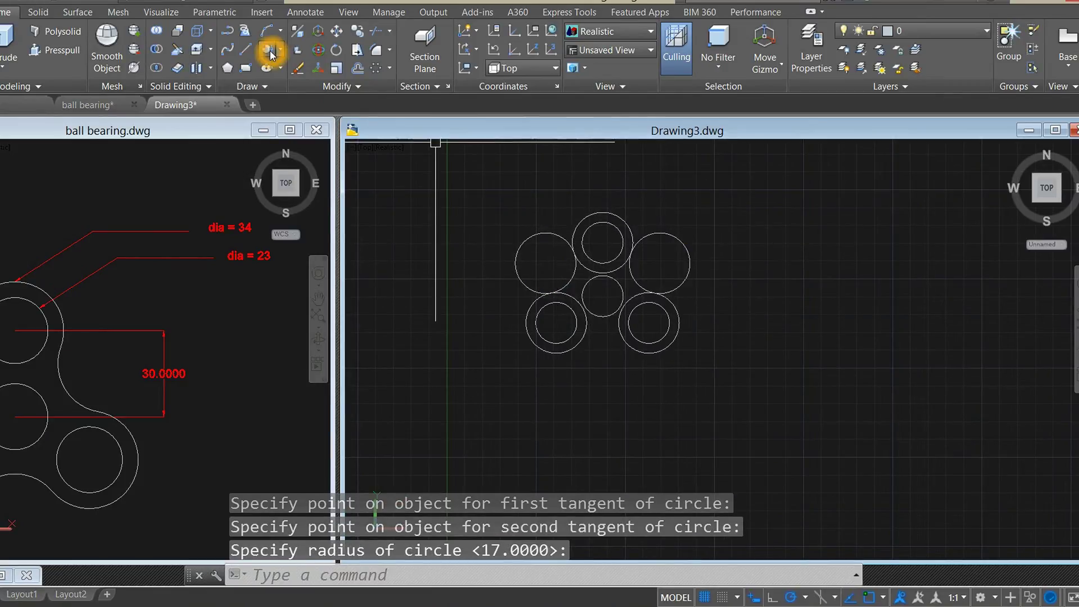
Add the third radius-17 tangent circle between the lower-left and lower-right lobes
click(270, 52)
click(583, 348)
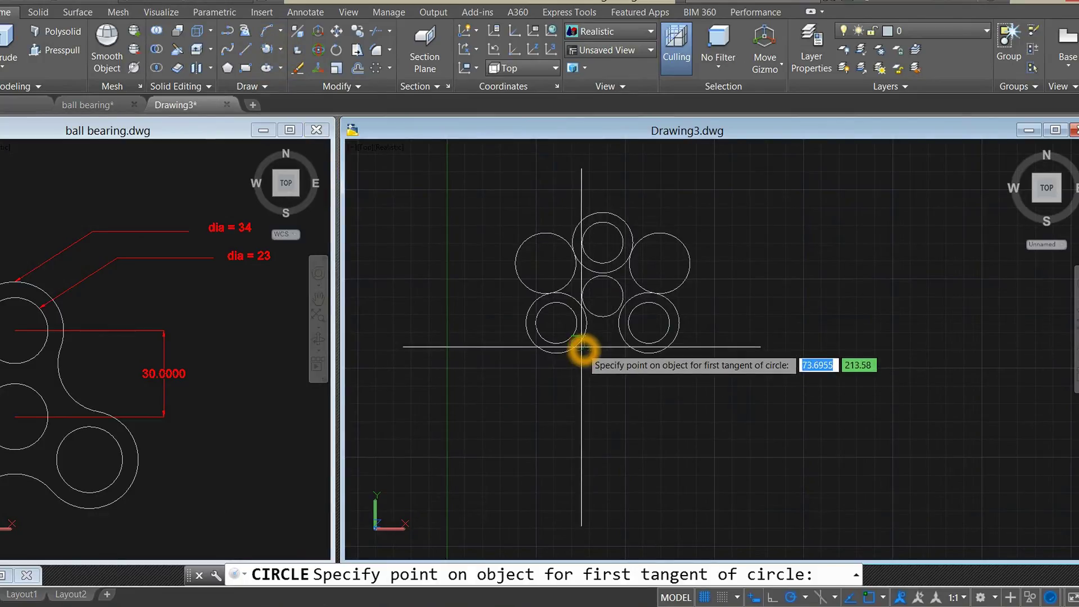
click(621, 345)
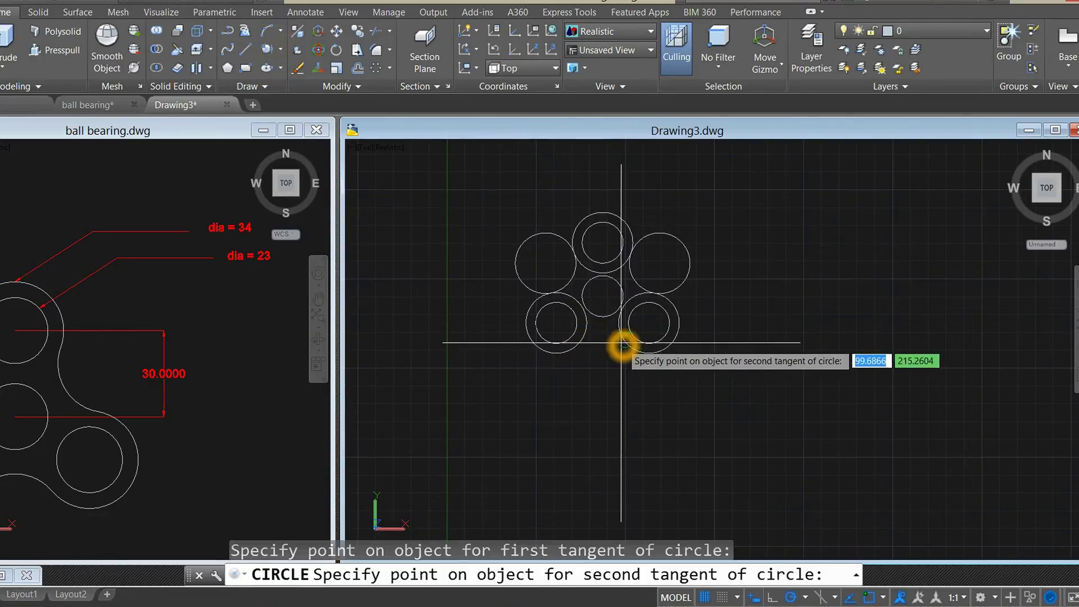
click(610, 377)
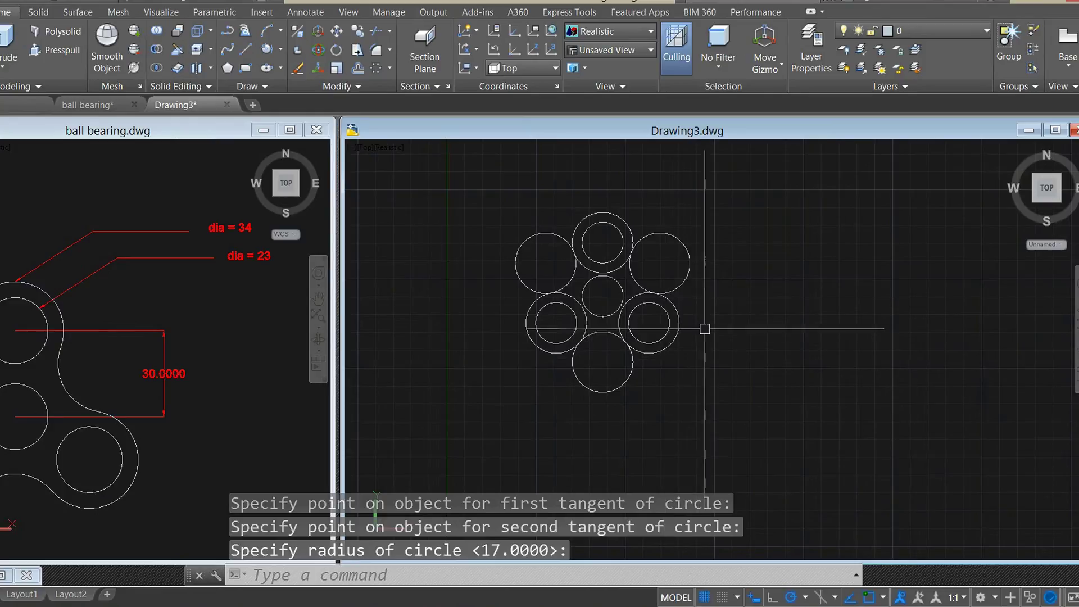
scroll(704, 294, up, 2)
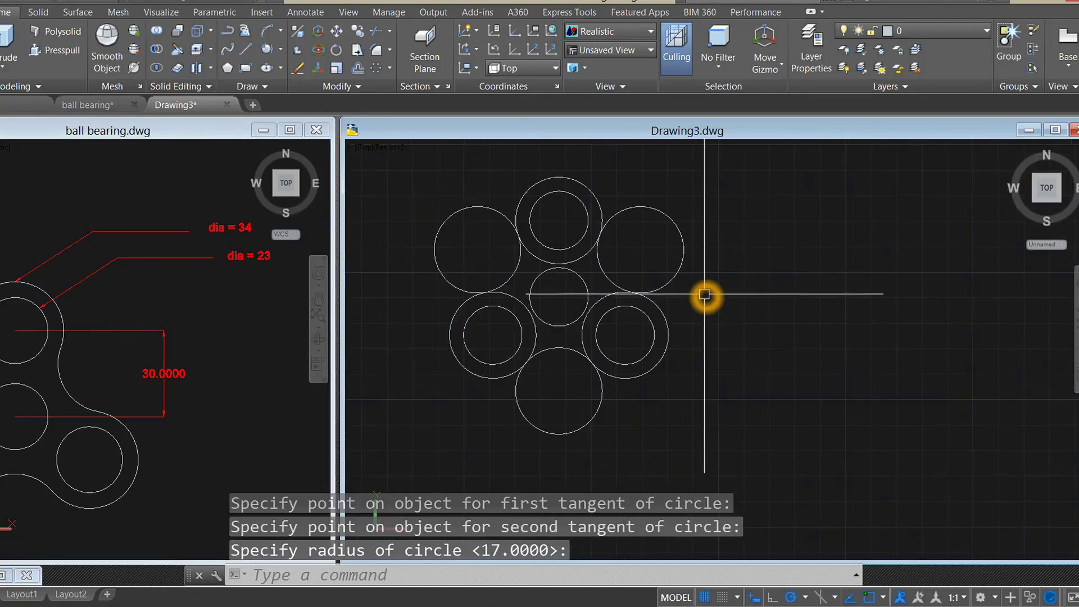
middle_drag(704, 293, 737, 312)
Trim the connecting circles' outer arcs and the lobes' inner arcs into one tri-lobe outline
text(r)
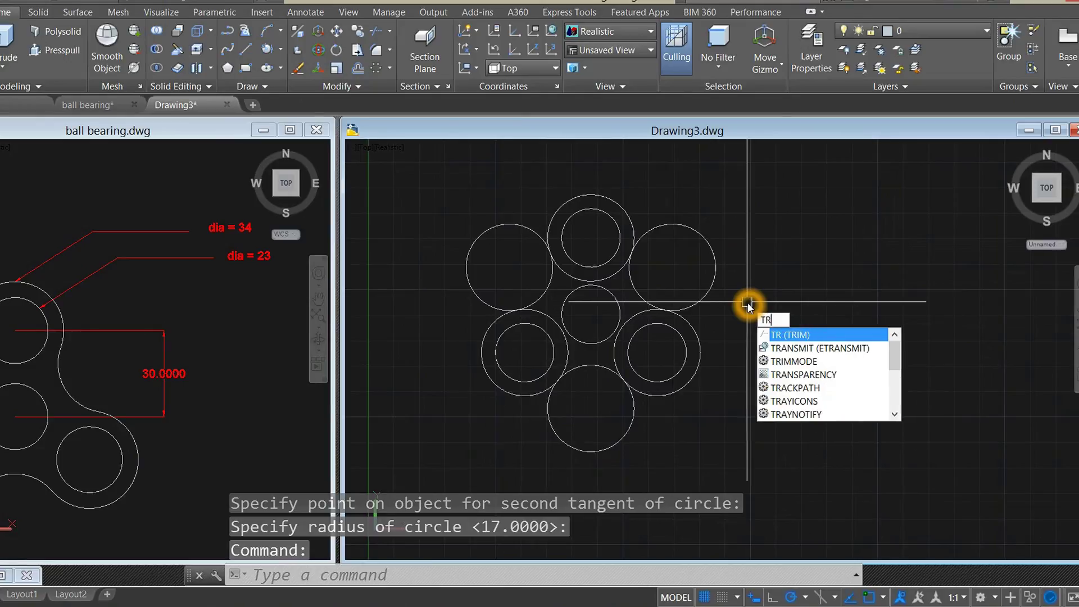
key(Return)
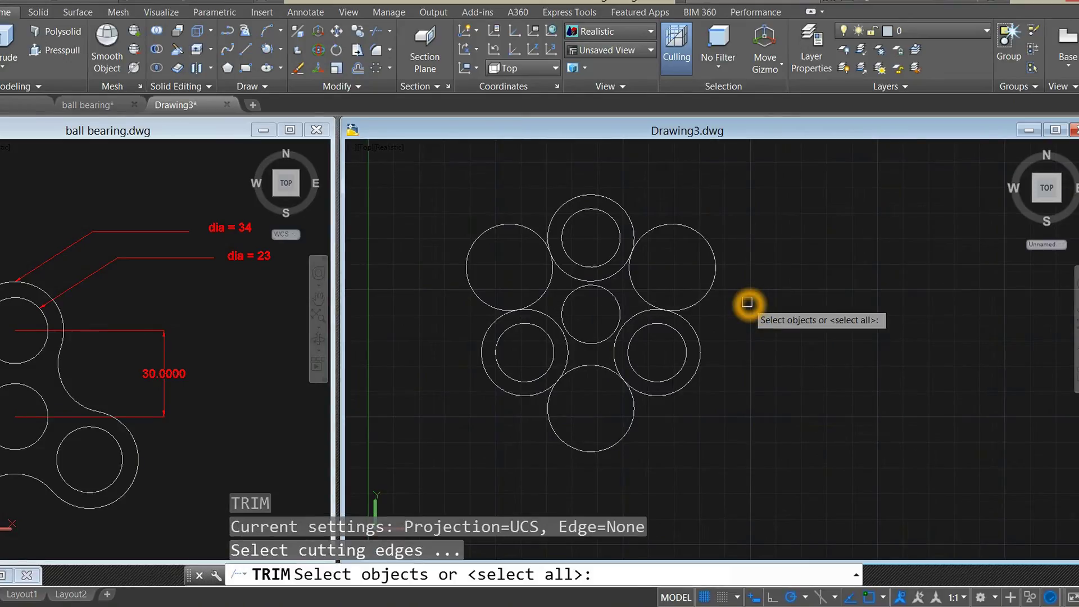
key(Return)
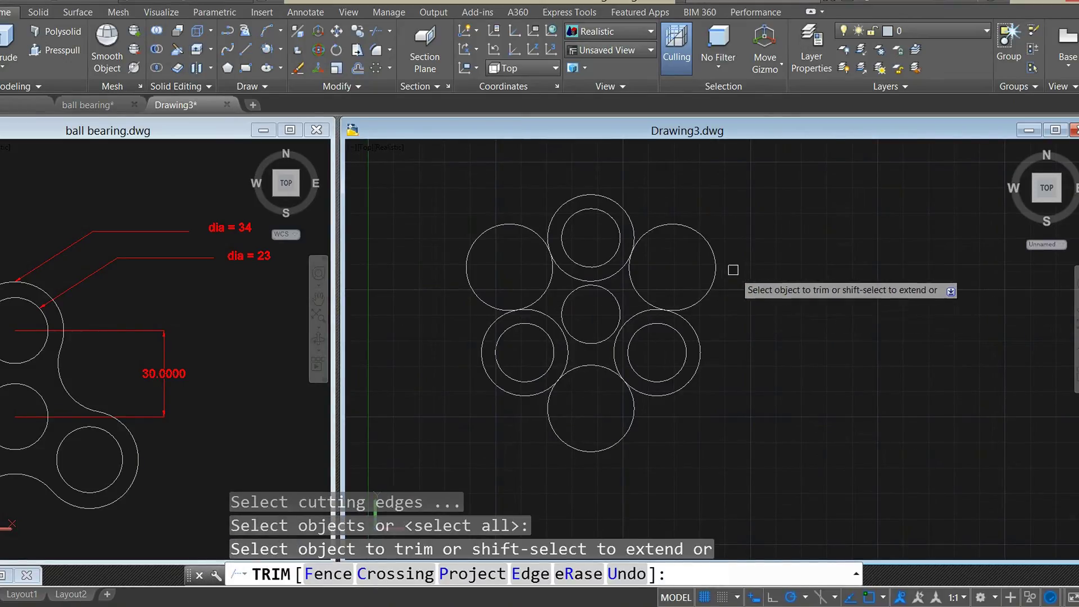
click(717, 256)
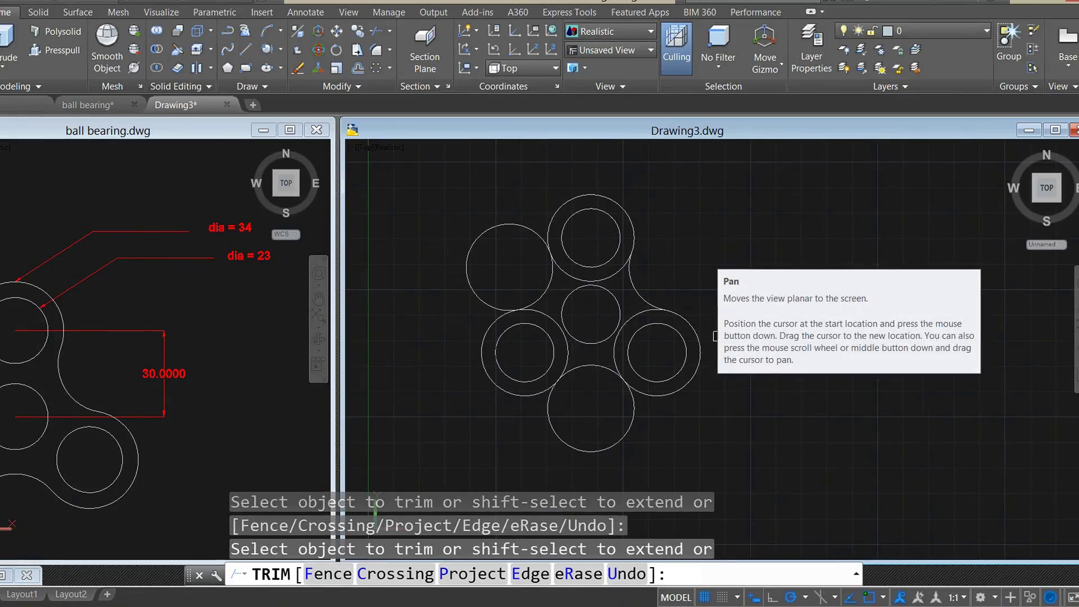
click(629, 437)
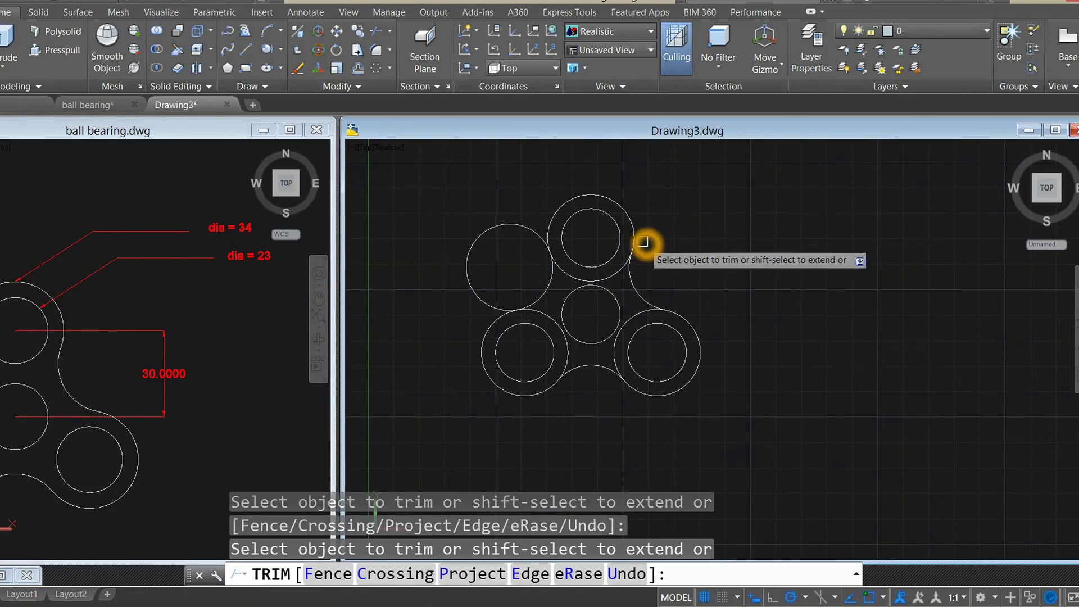
click(516, 228)
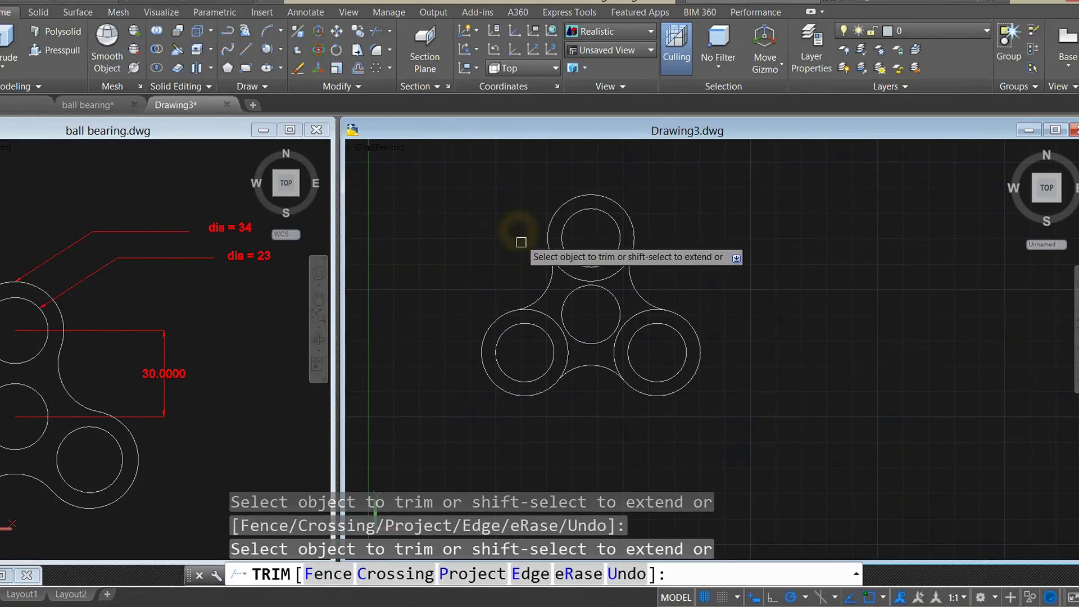
click(564, 277)
click(544, 308)
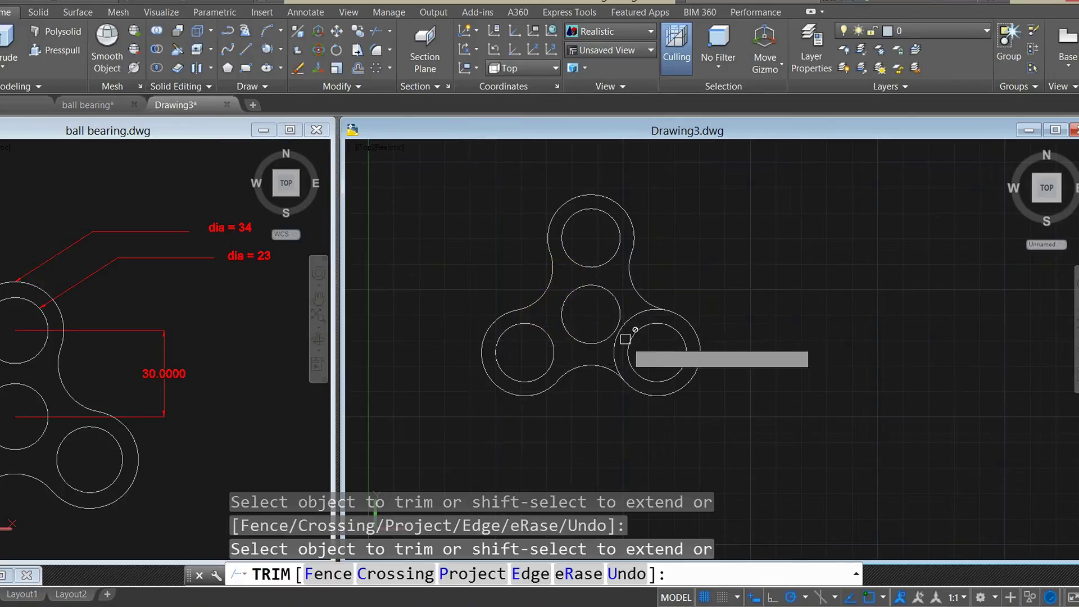
click(622, 326)
right_click(656, 273)
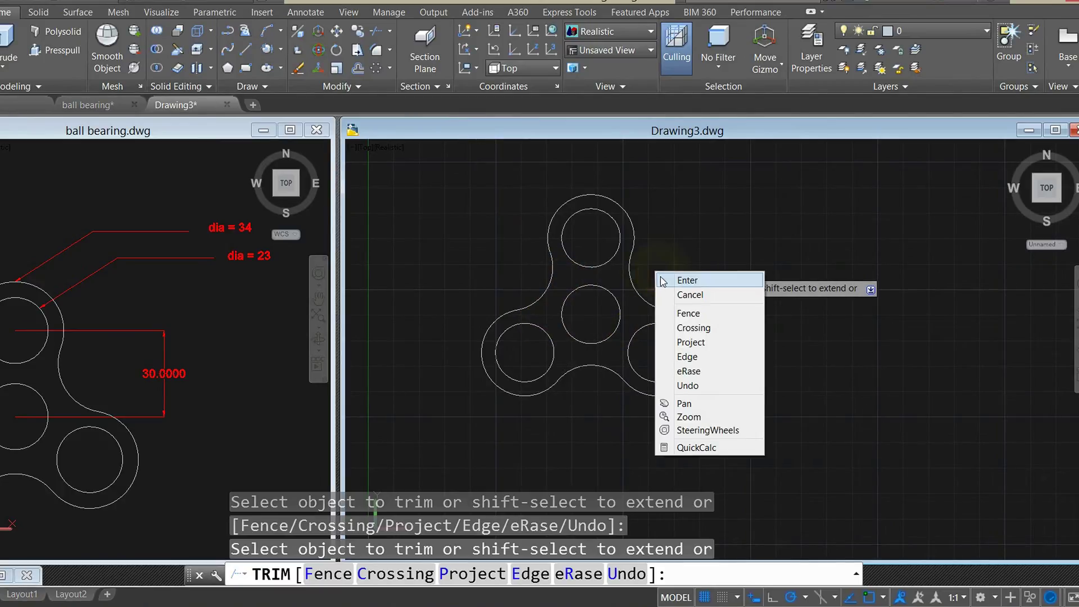
click(674, 280)
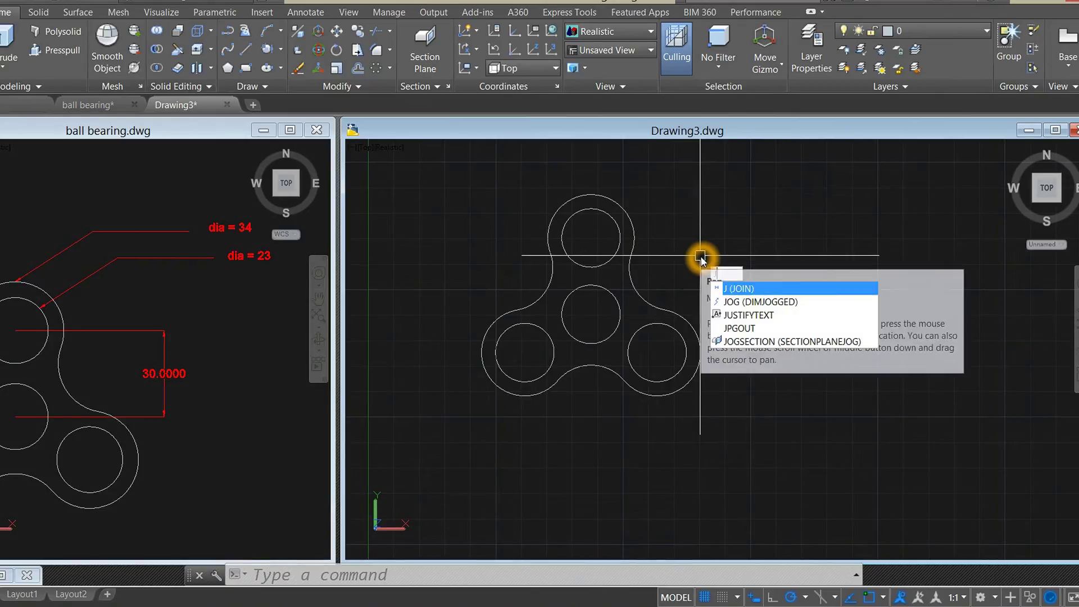
JOIN the right, top, upper-left, left, bottom and lower-right arcs into one closed polyline outline
key(Return)
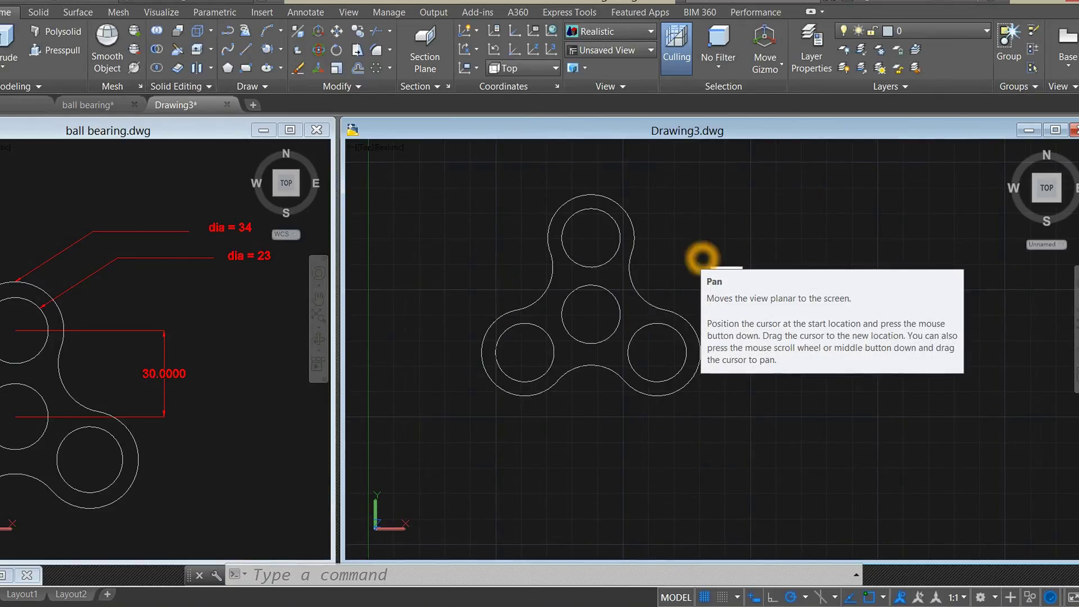
click(637, 284)
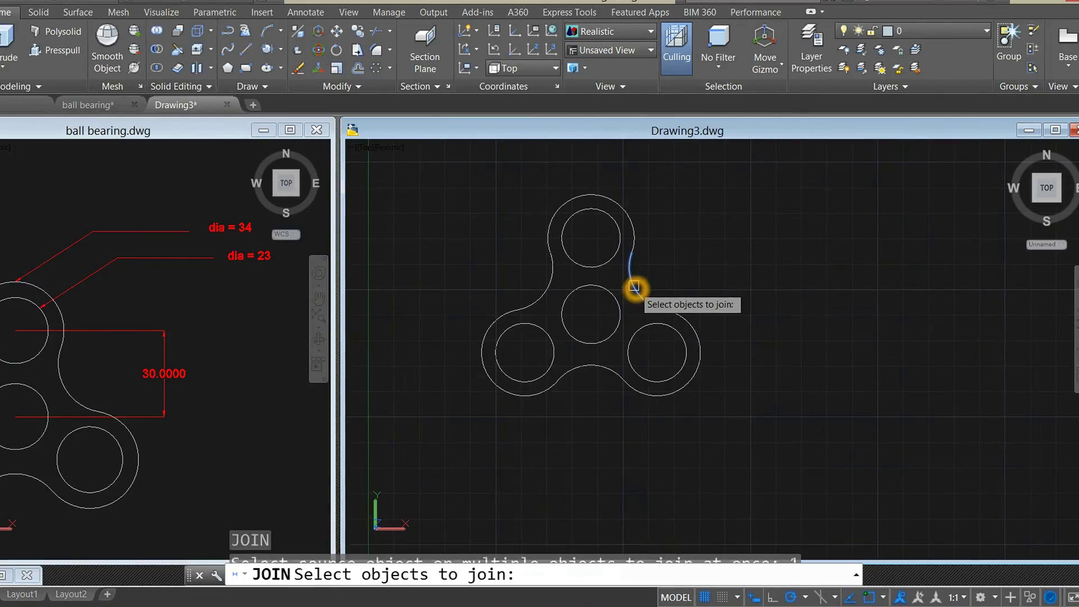
click(635, 240)
click(551, 278)
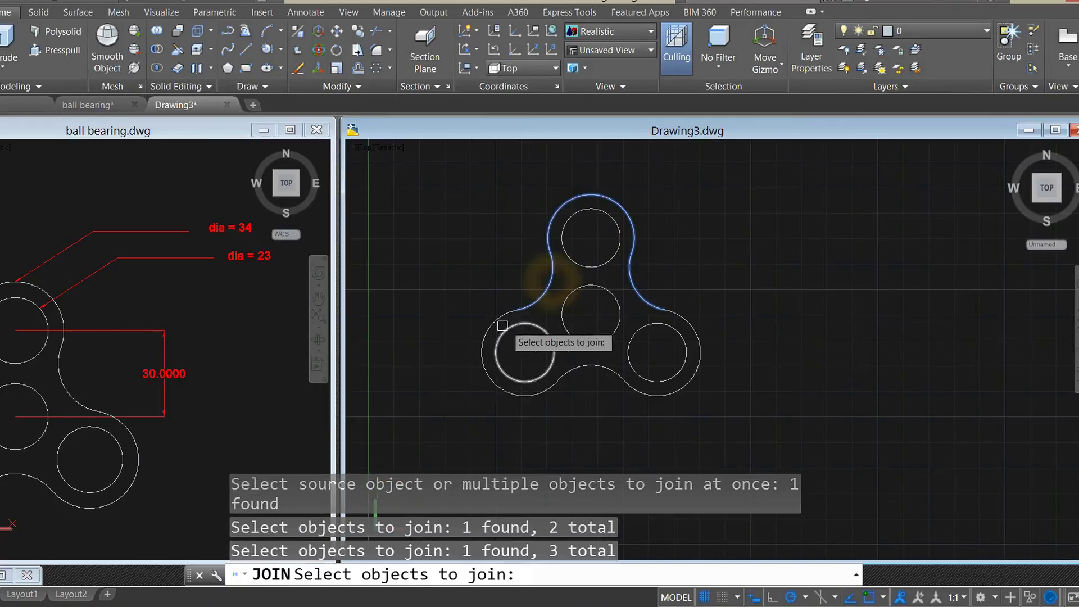
click(490, 330)
click(586, 367)
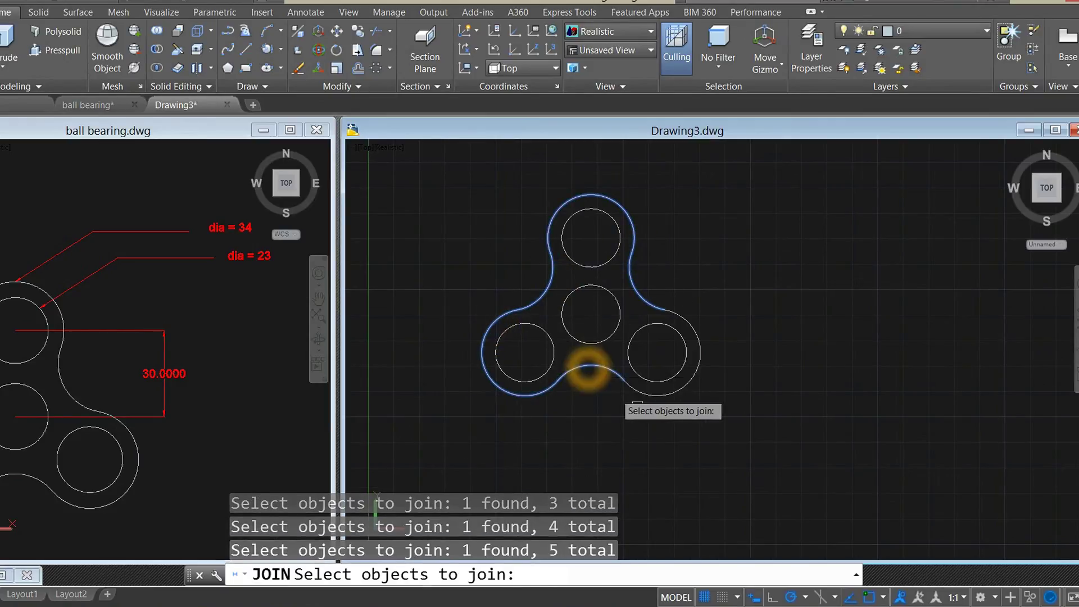
click(665, 391)
key(Return)
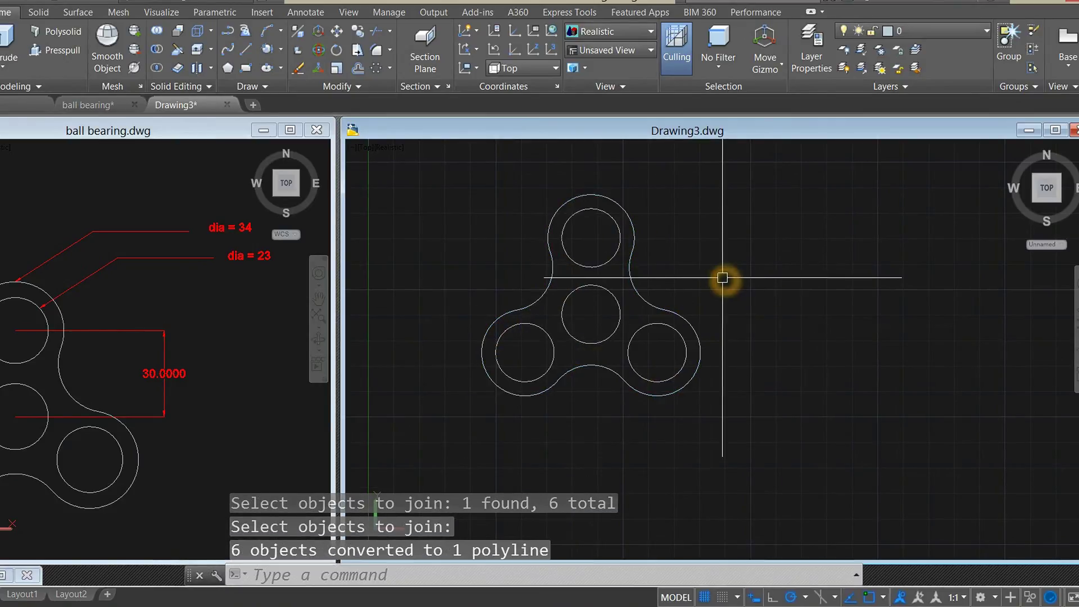
click(640, 291)
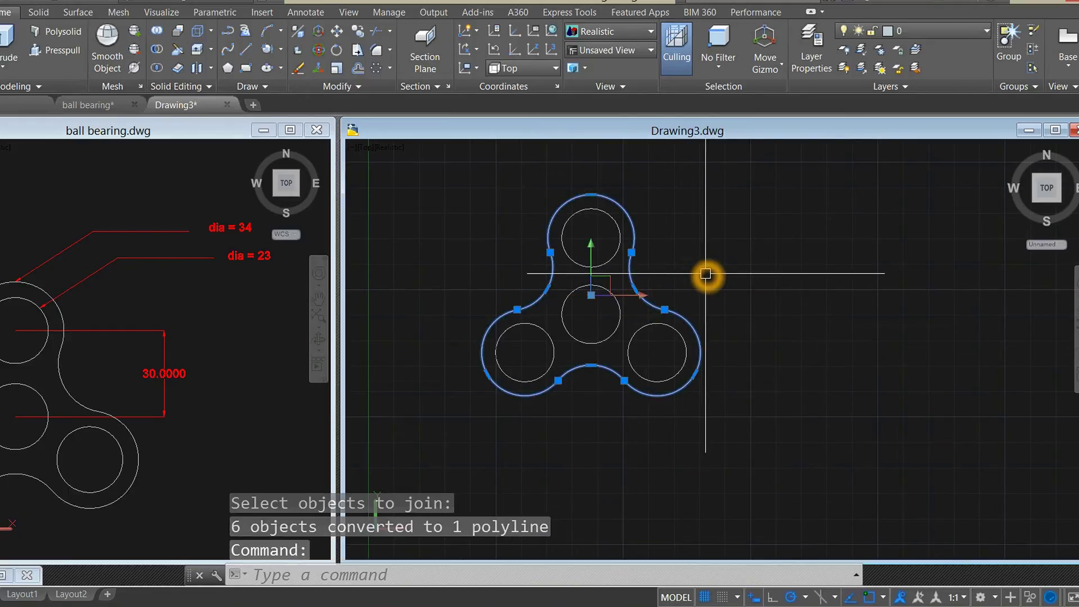
Switch the viewport from Top to SW Isometric and pan the spinner outline to the centre
key(Escape)
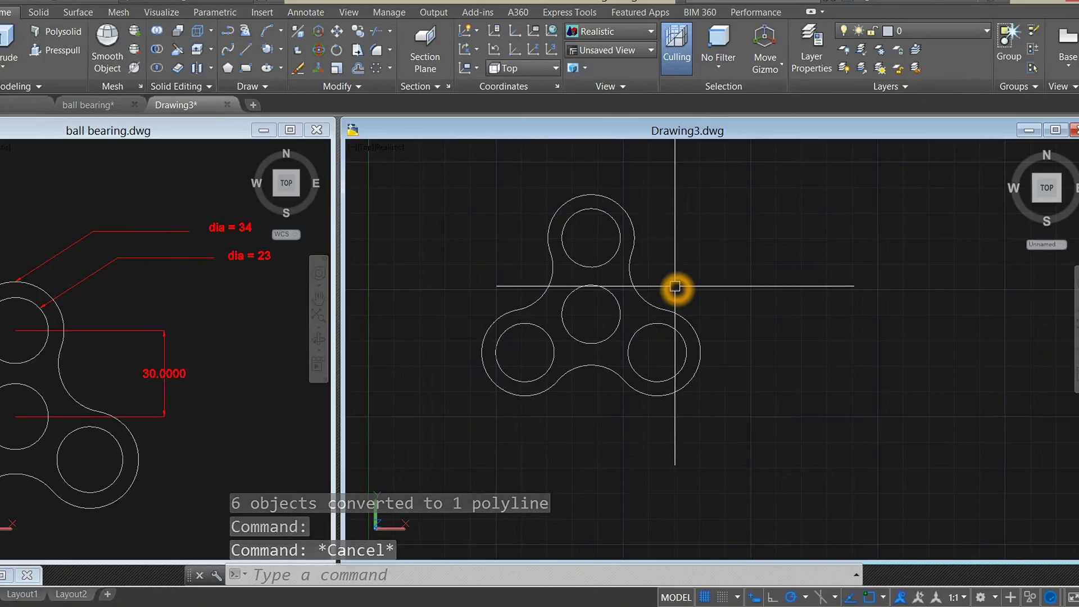
click(365, 148)
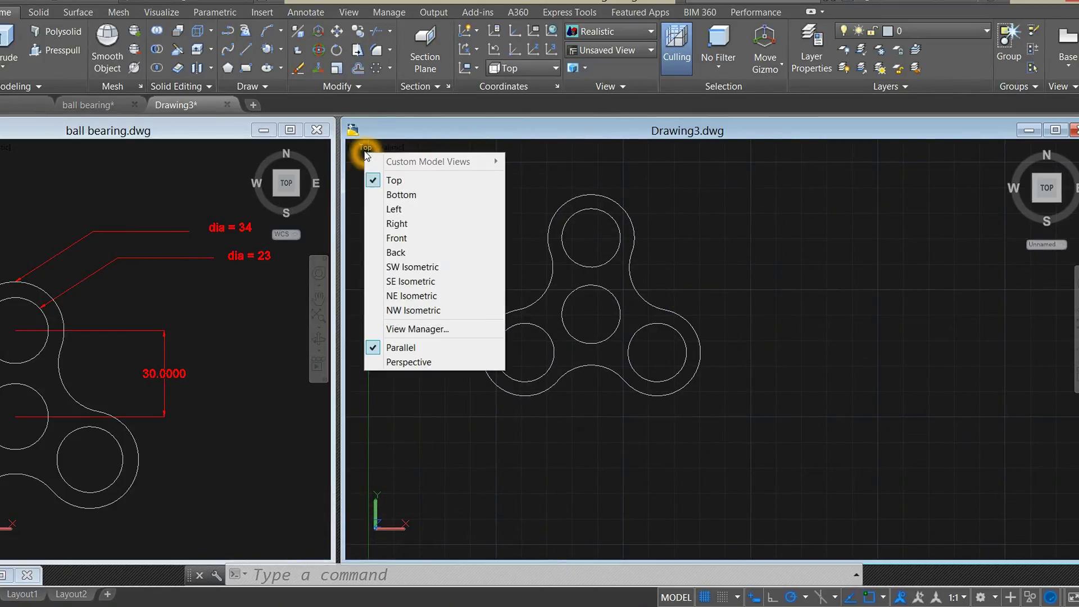
click(415, 268)
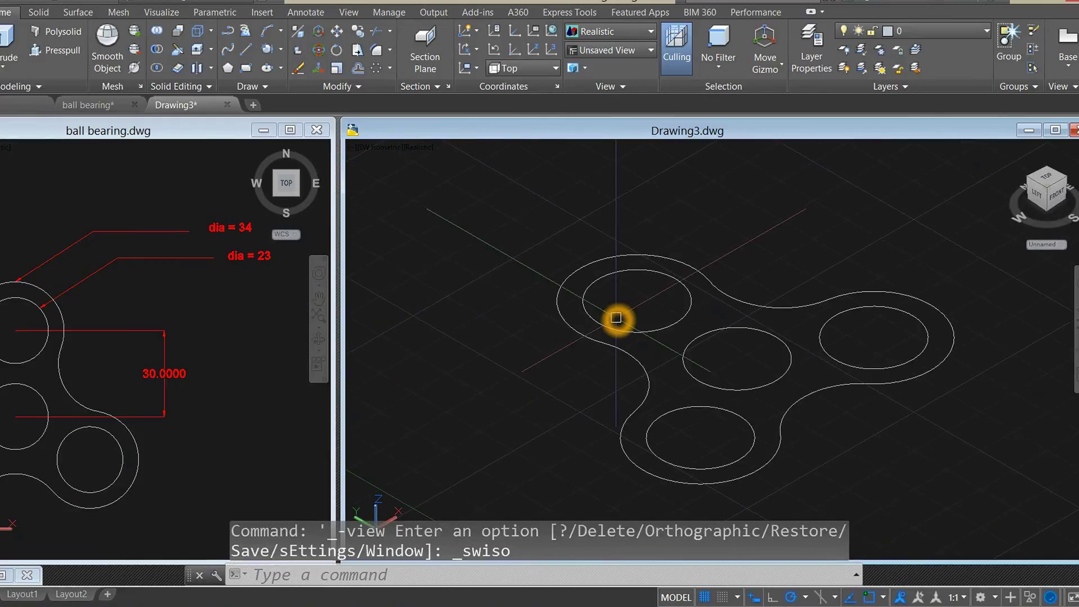
mouse_move(616, 320)
middle_down()
mouse_move(523, 301)
mouse_move(533, 286)
middle_up()
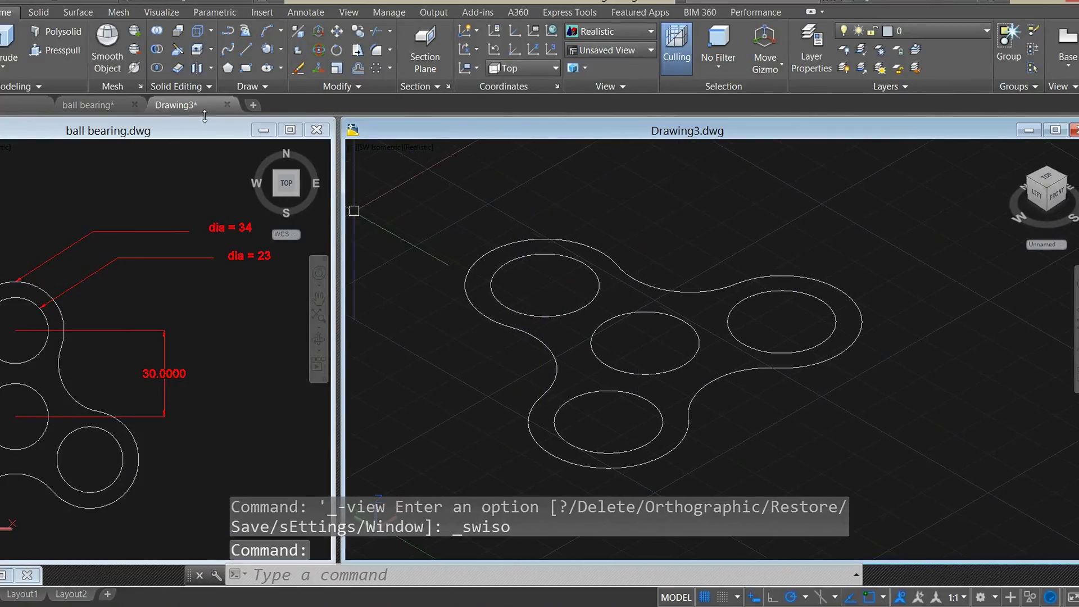
Extrude the outer spinner outline to a height of 8 and switch off the grid display
click(12, 38)
click(535, 239)
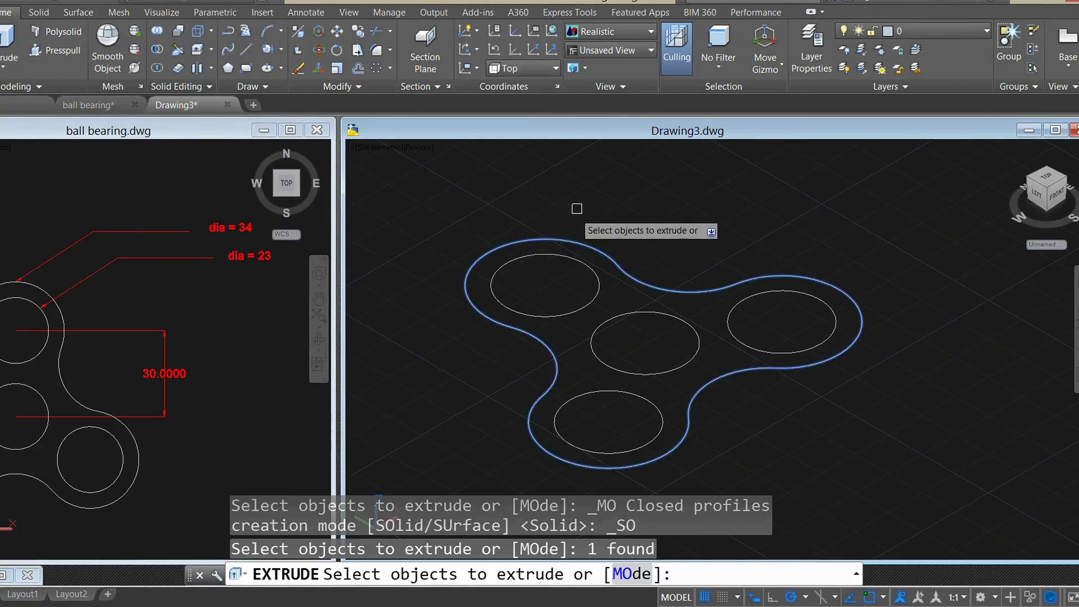
right_click(581, 206)
click(603, 214)
middle_drag(622, 294, 621, 305)
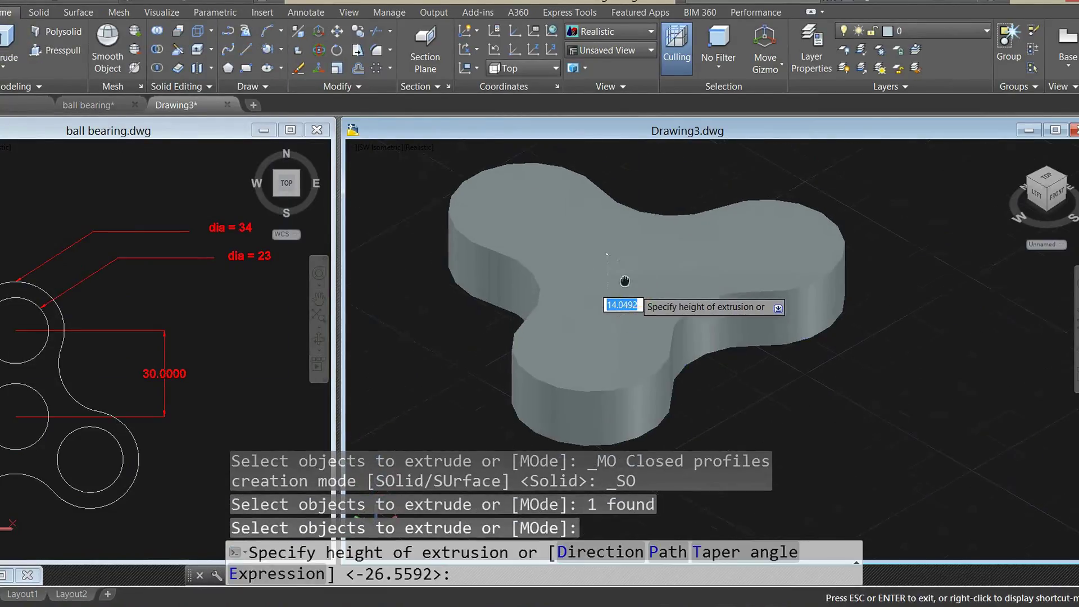
scroll(642, 294, up, 2)
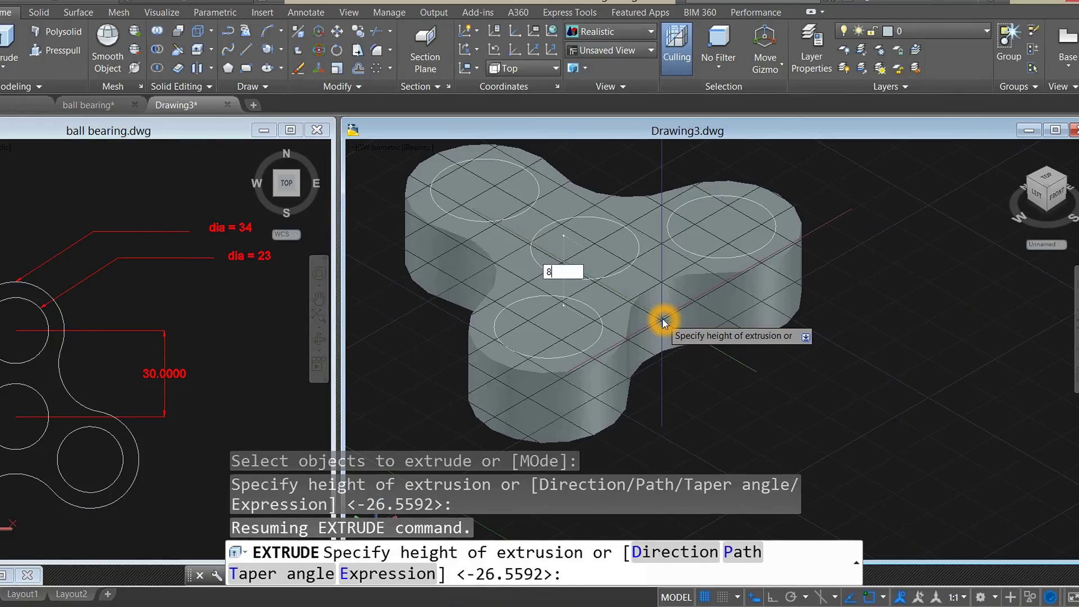
key(Return)
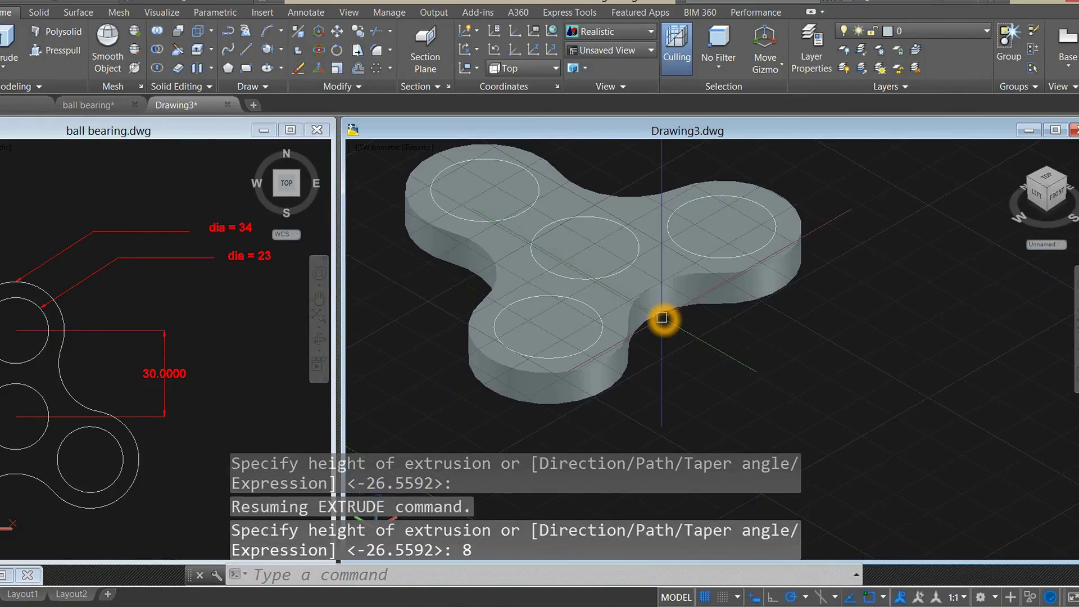
click(707, 598)
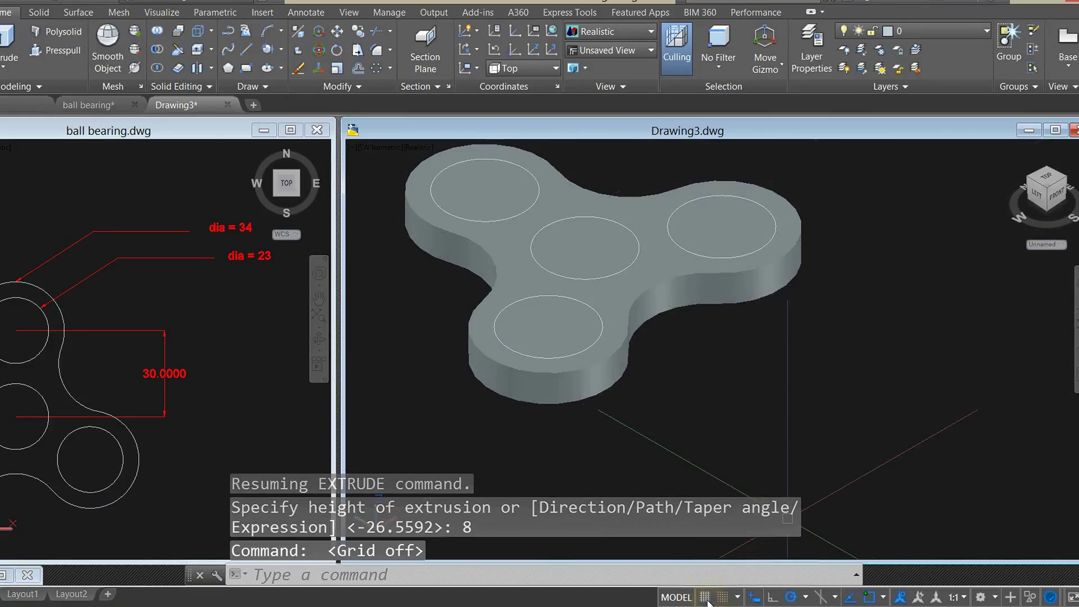
middle_drag(735, 414, 790, 440)
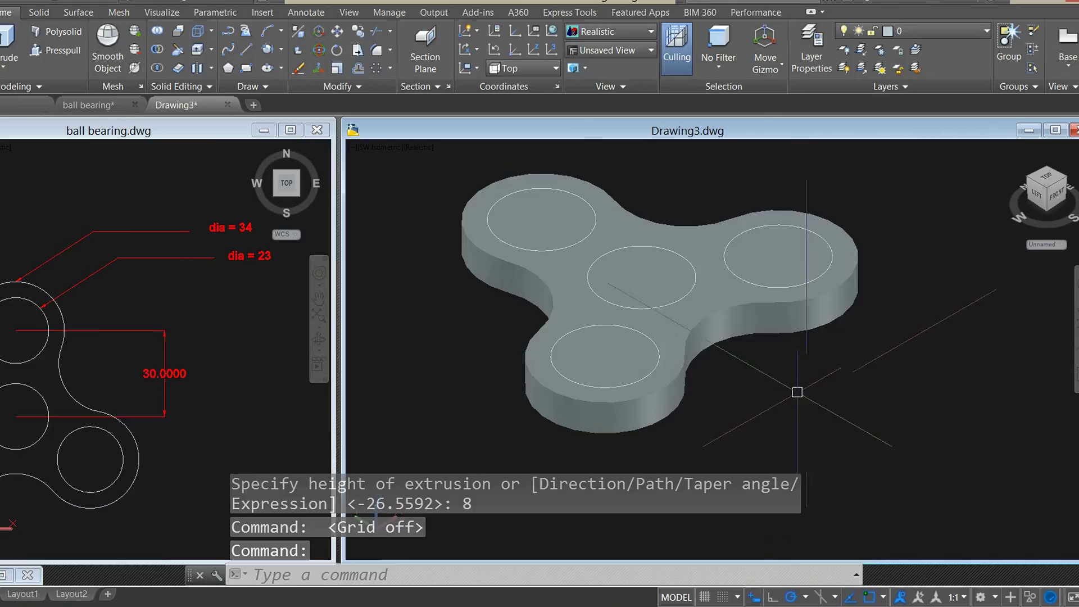
Press-pull the top-left lobe circle down through the solid to cut a hole
click(492, 191)
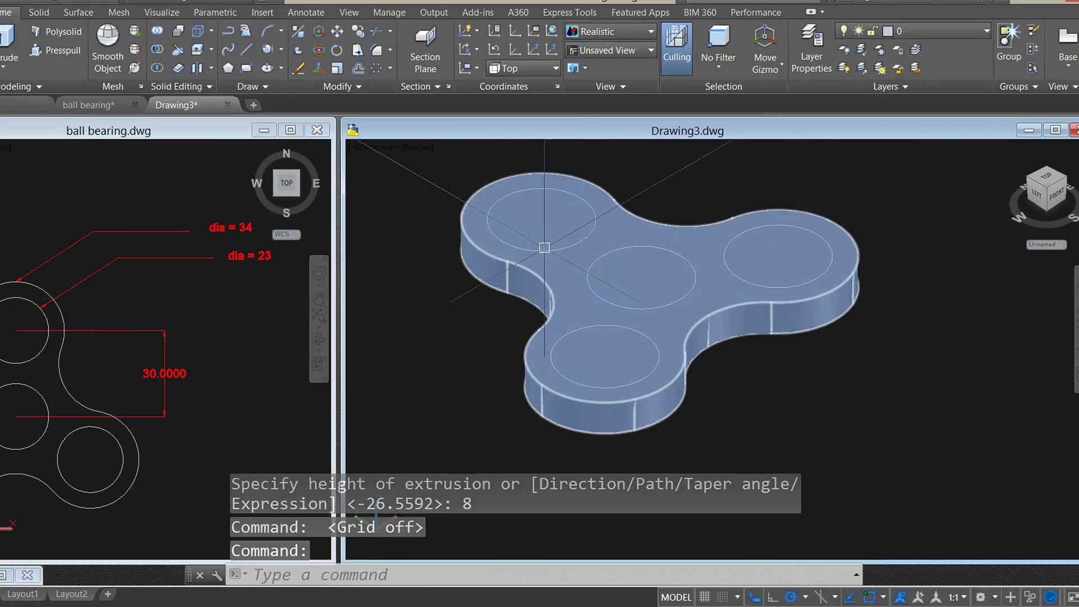
click(645, 272)
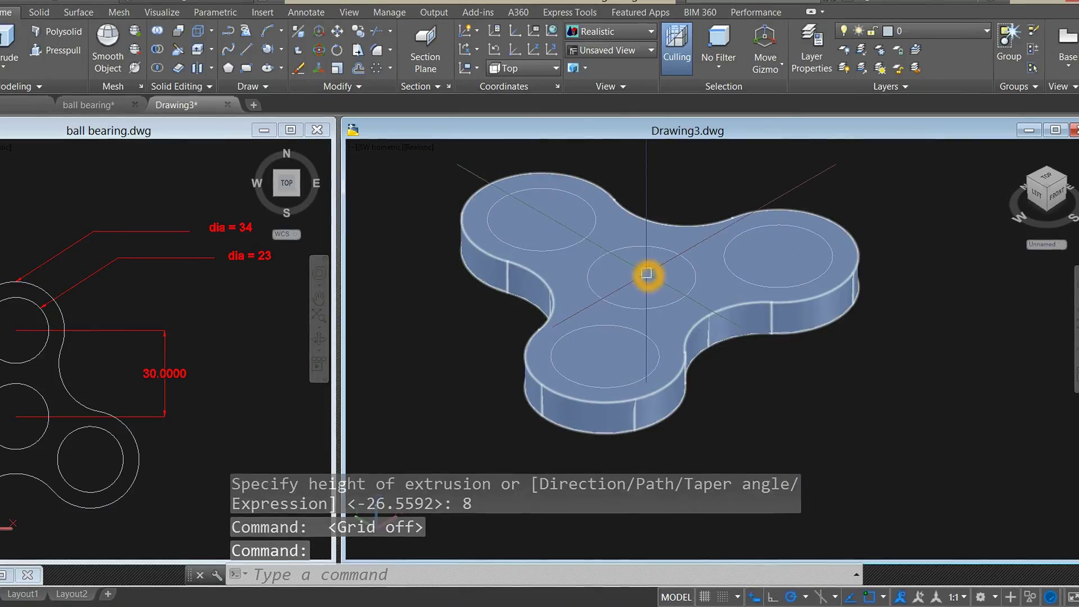
click(804, 264)
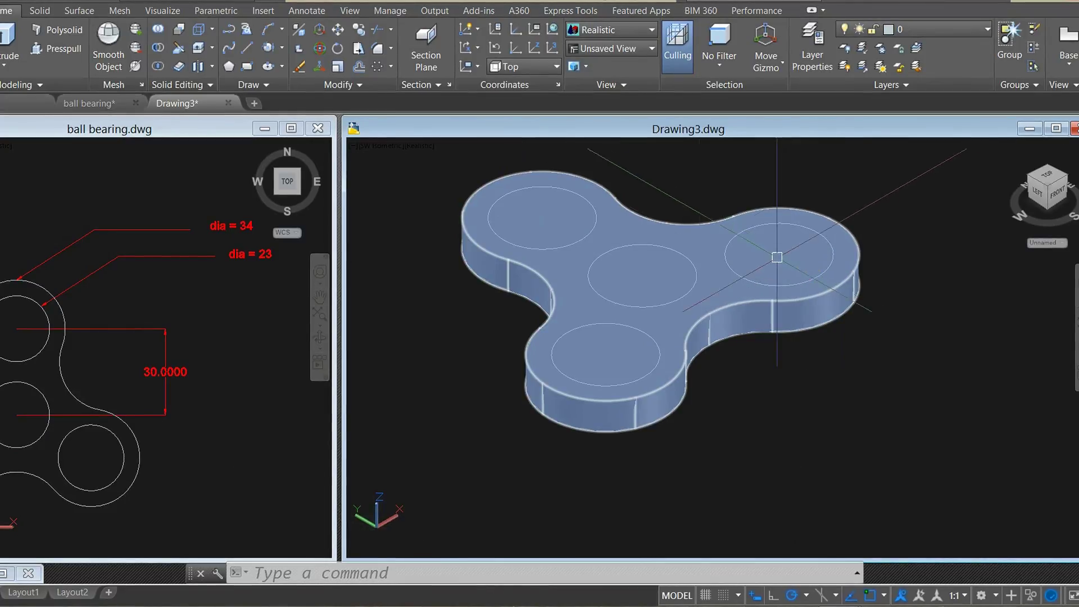
click(487, 191)
key(Escape)
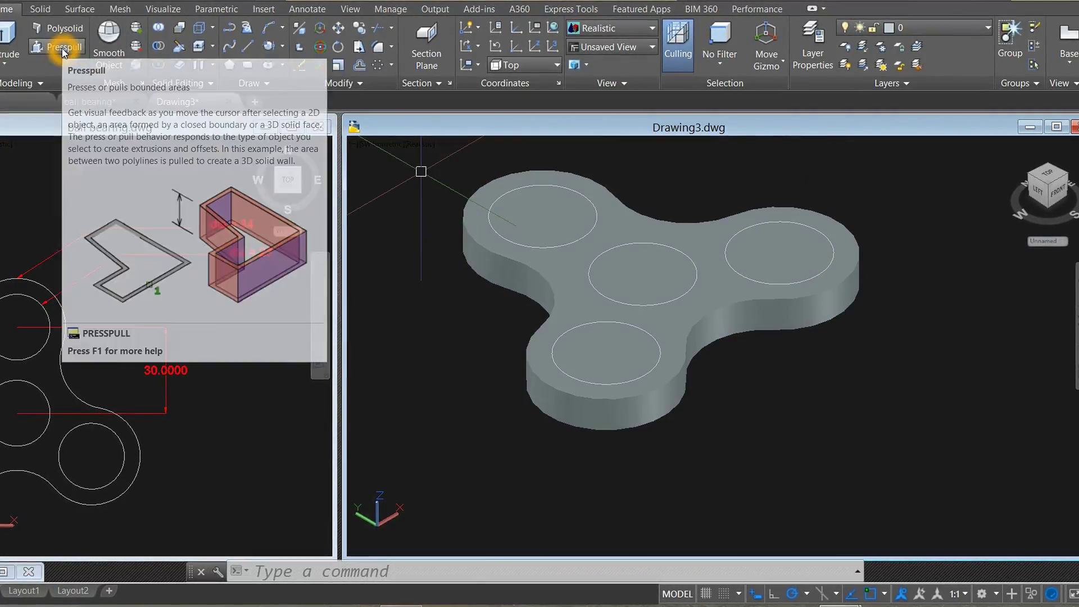
click(63, 52)
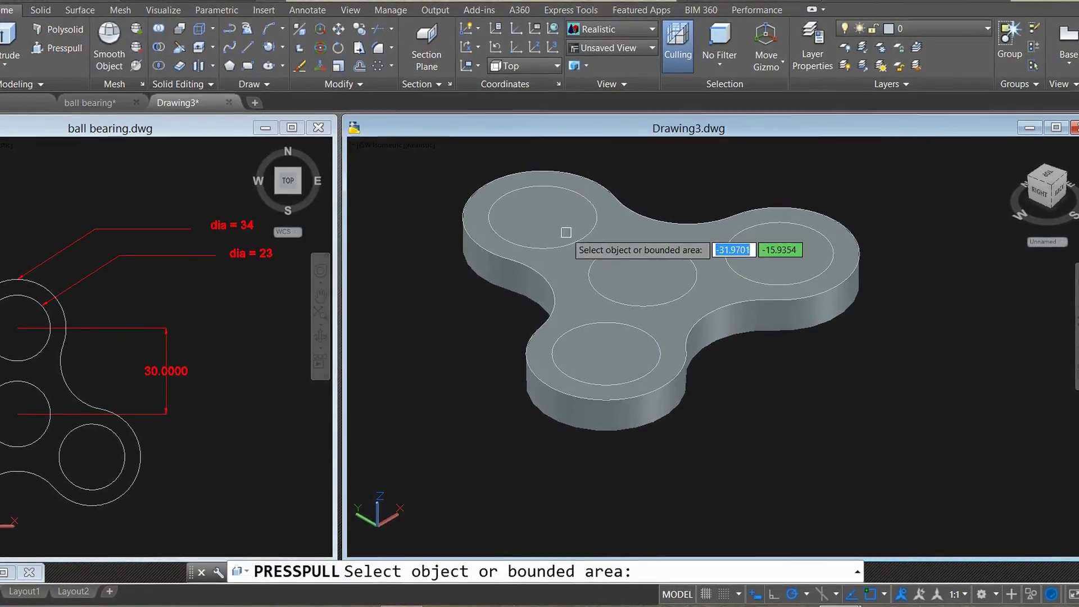
click(554, 229)
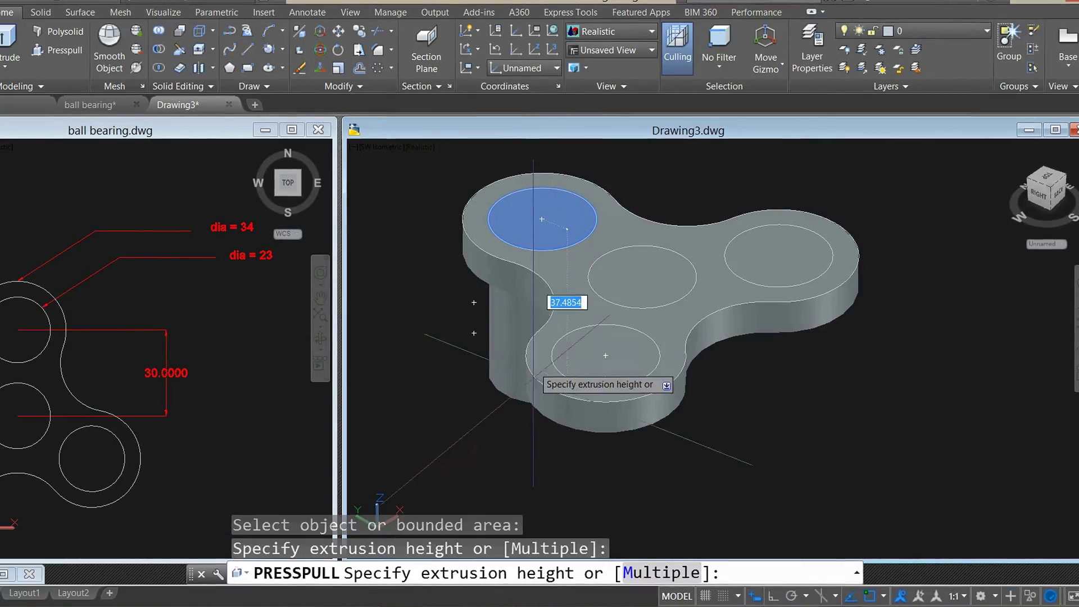
click(534, 453)
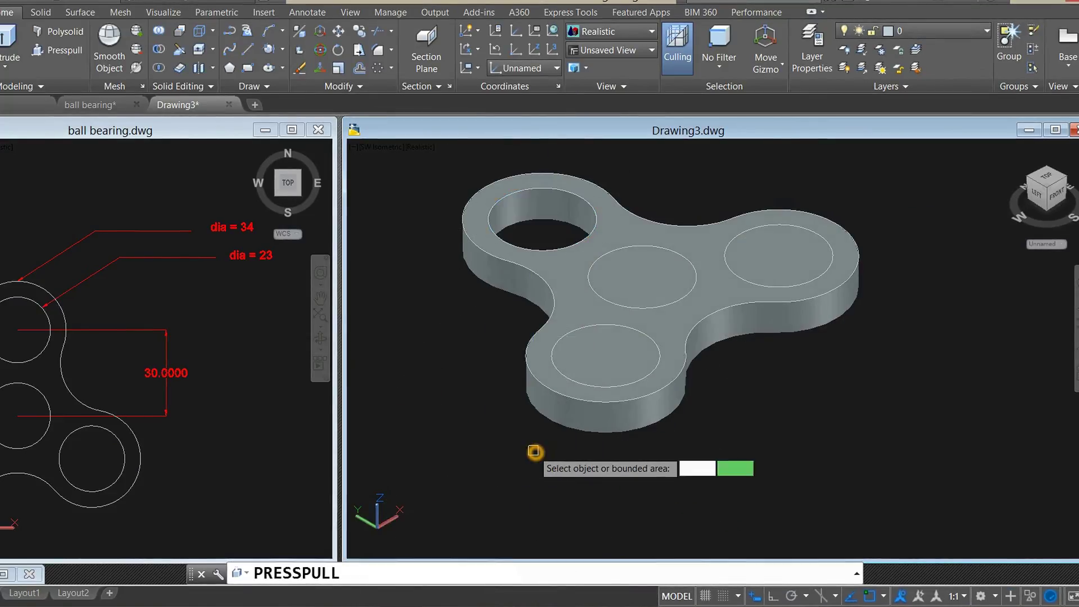
Press-pull the bottom, centre and right circles through the solid as holes
click(594, 349)
click(573, 404)
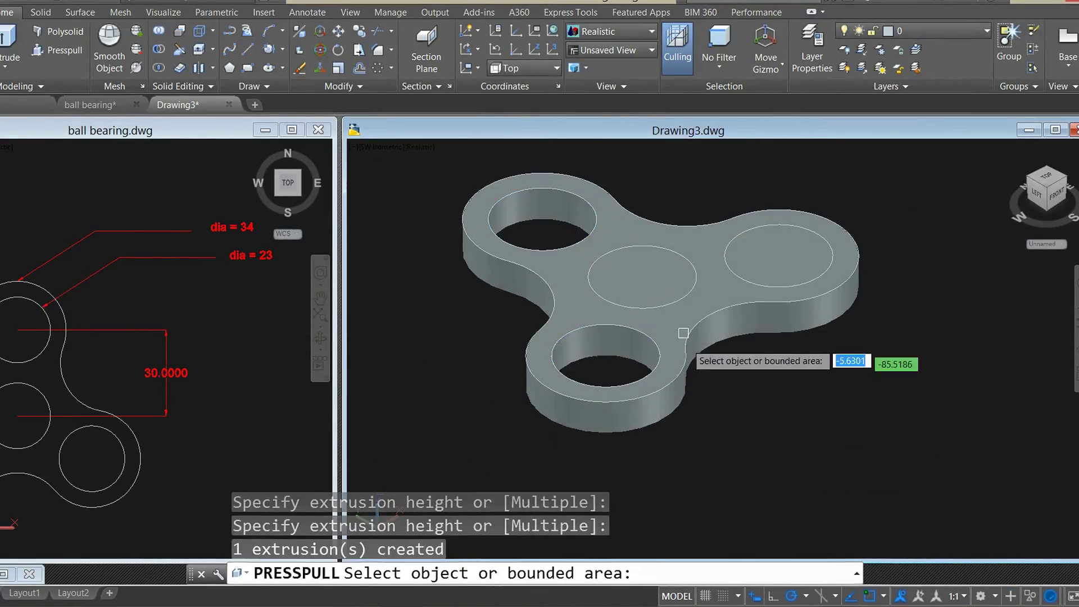
click(646, 270)
click(725, 488)
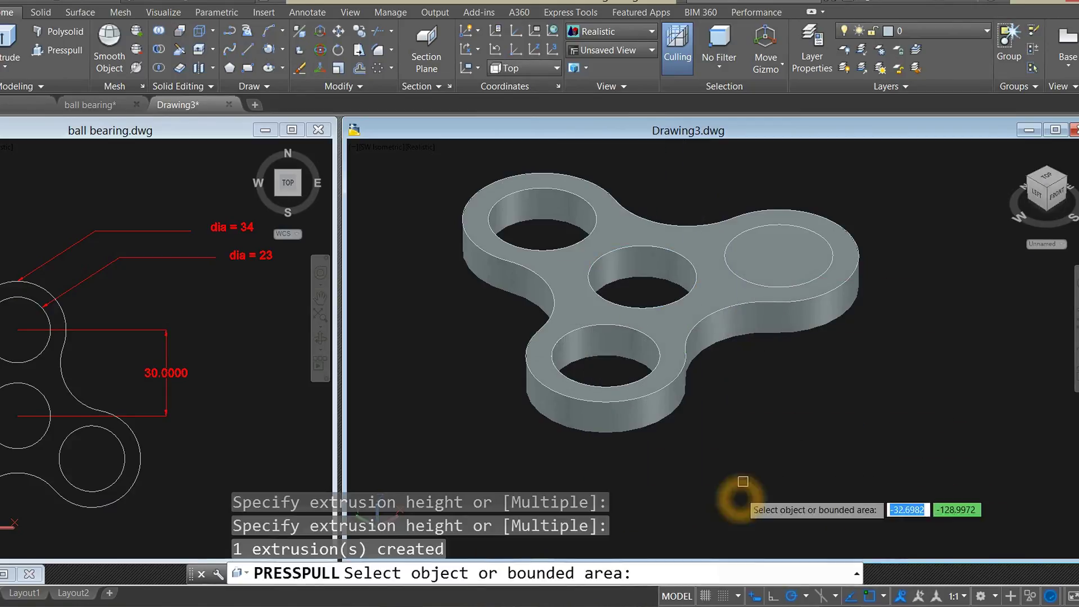
click(781, 257)
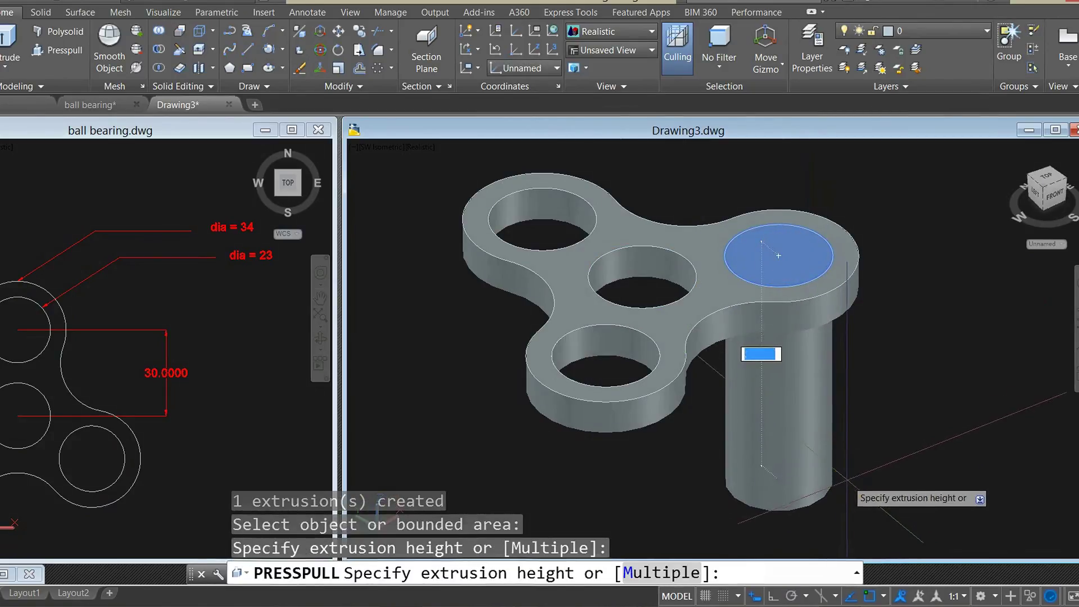
click(849, 483)
right_click(634, 164)
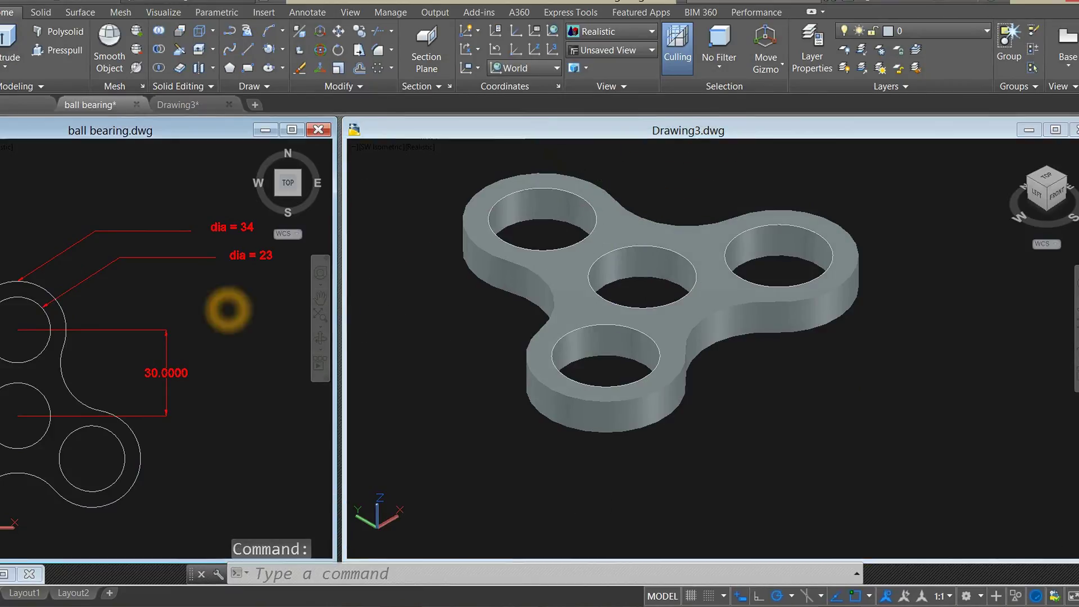
Inspect the blue reference spinner in ball bearing.dwg, then return to Drawing3 on the Solid tab
click(228, 308)
middle_drag(212, 311, 283, 309)
scroll(120, 345, down, 5)
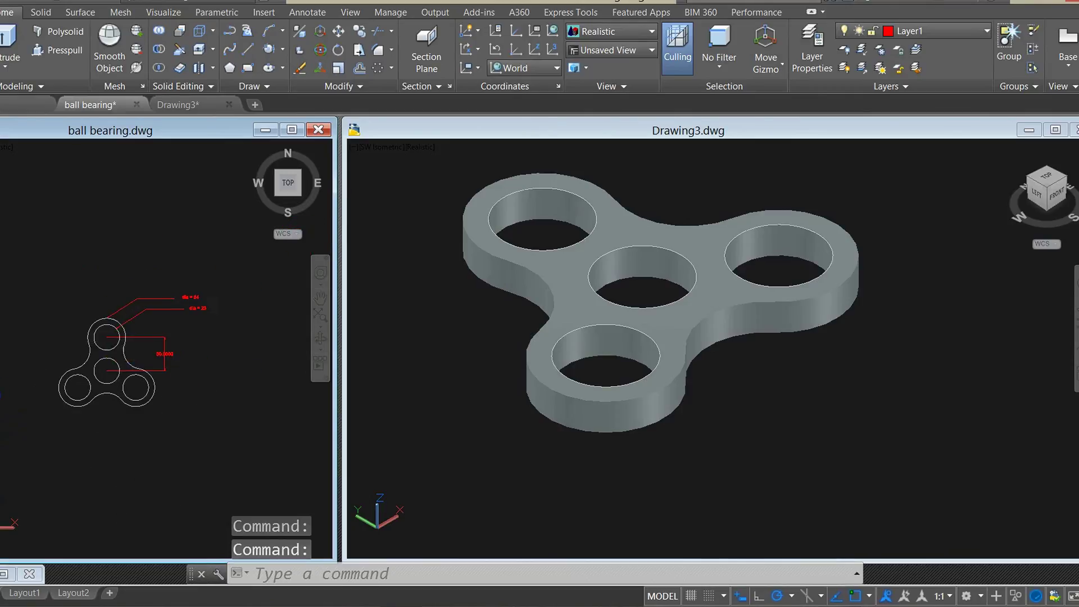
middle_drag(3, 410, 92, 371)
click(49, 410)
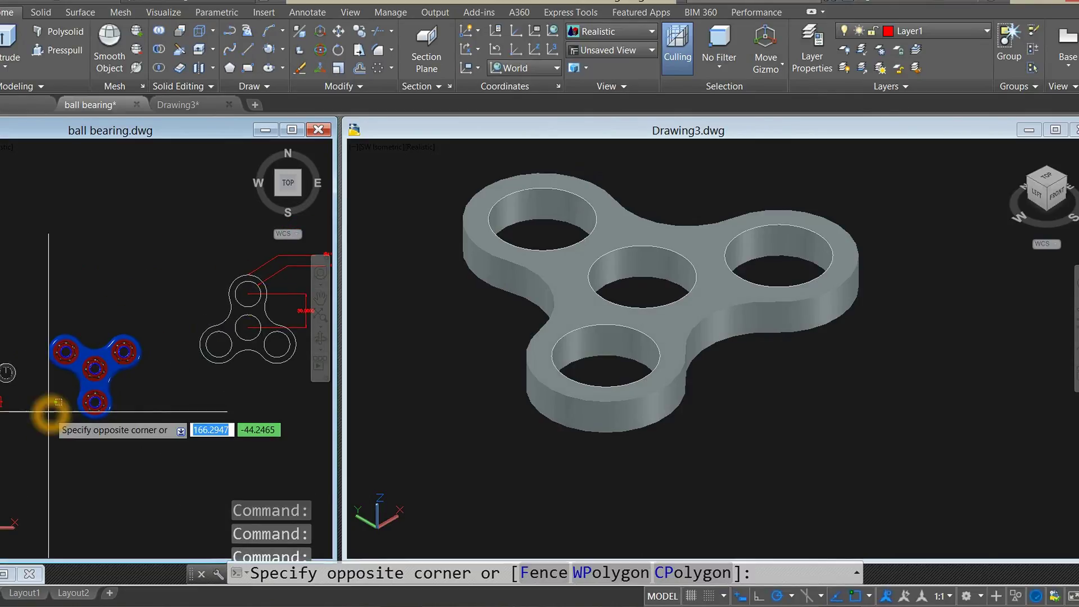
mouse_move(48, 410)
middle_down()
mouse_move(139, 353)
mouse_move(49, 375)
middle_up()
scroll(139, 353, up, 3)
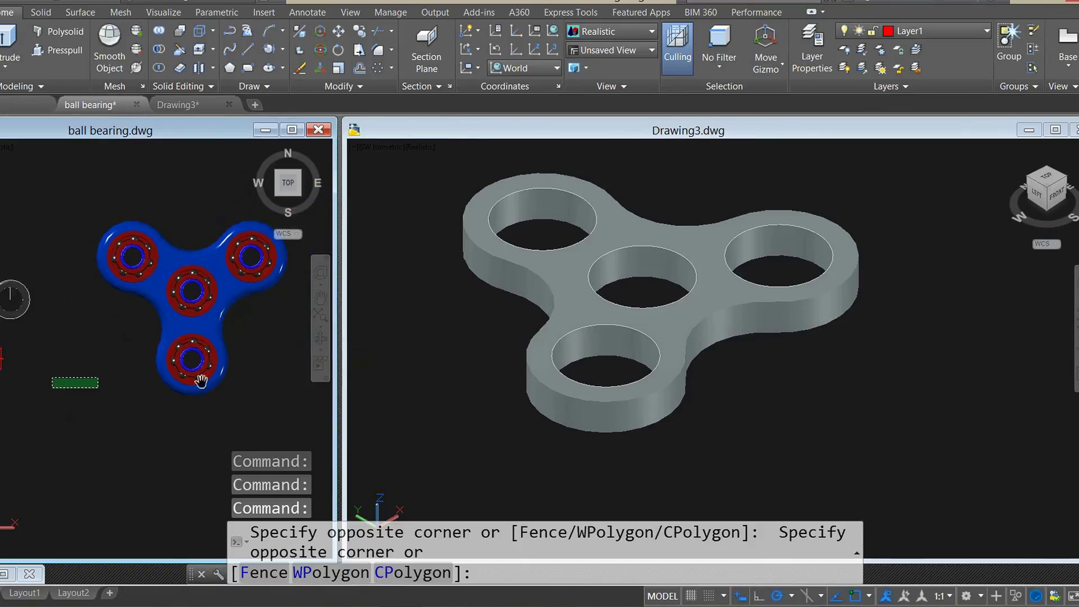
click(414, 346)
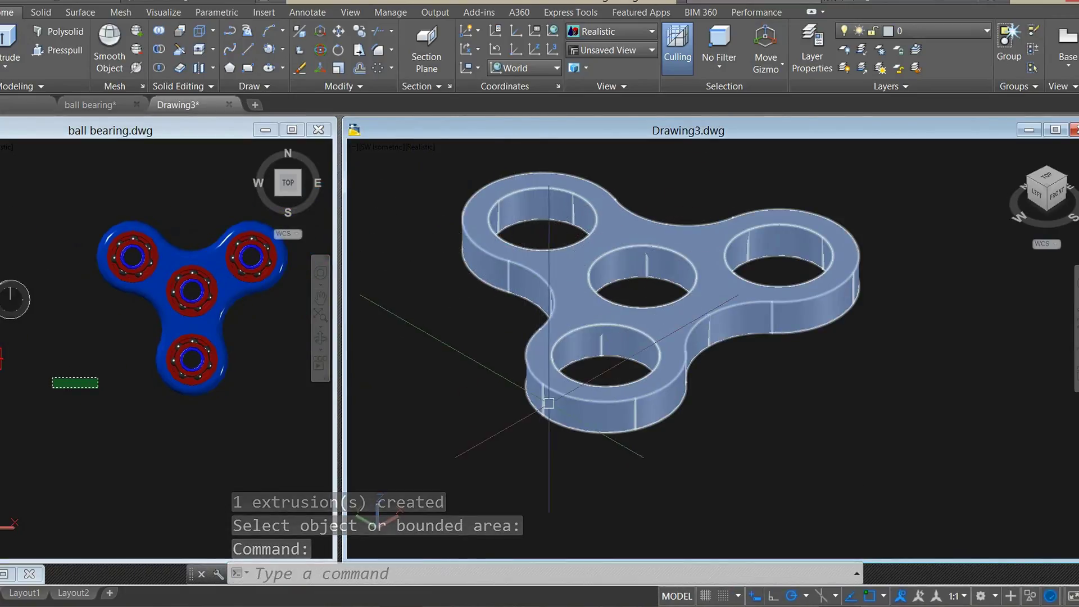
click(49, 14)
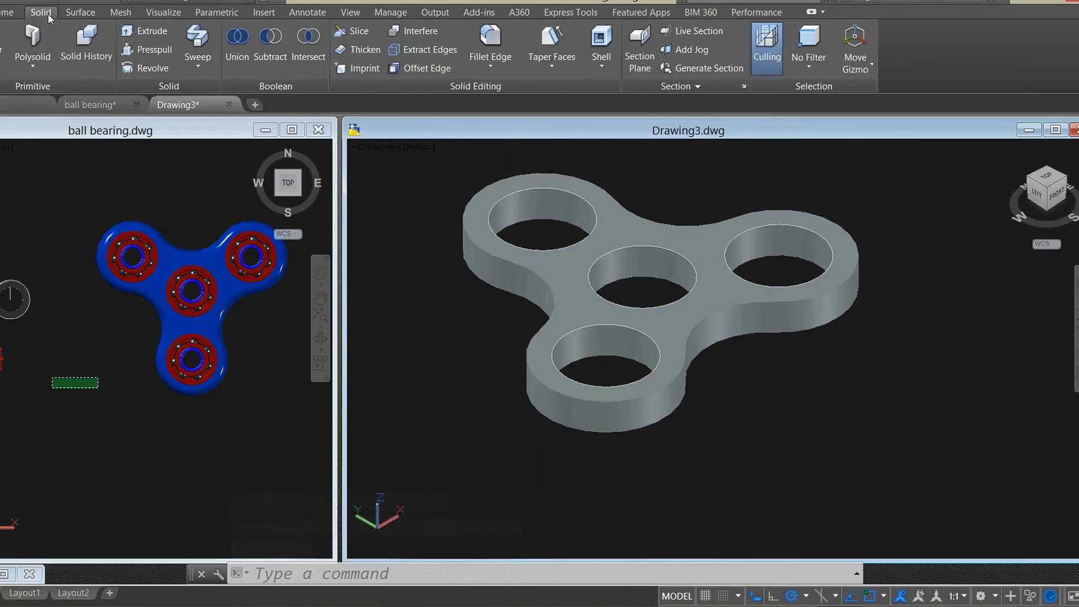
Fillet the spinner's top and bottom outer edge chains with radius 4
click(490, 42)
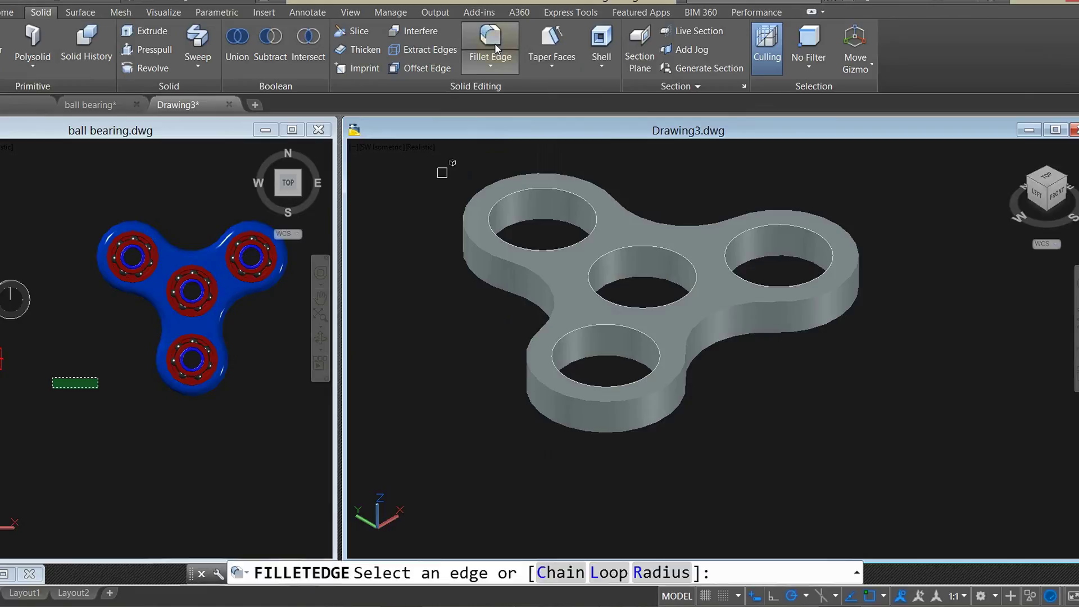
click(660, 574)
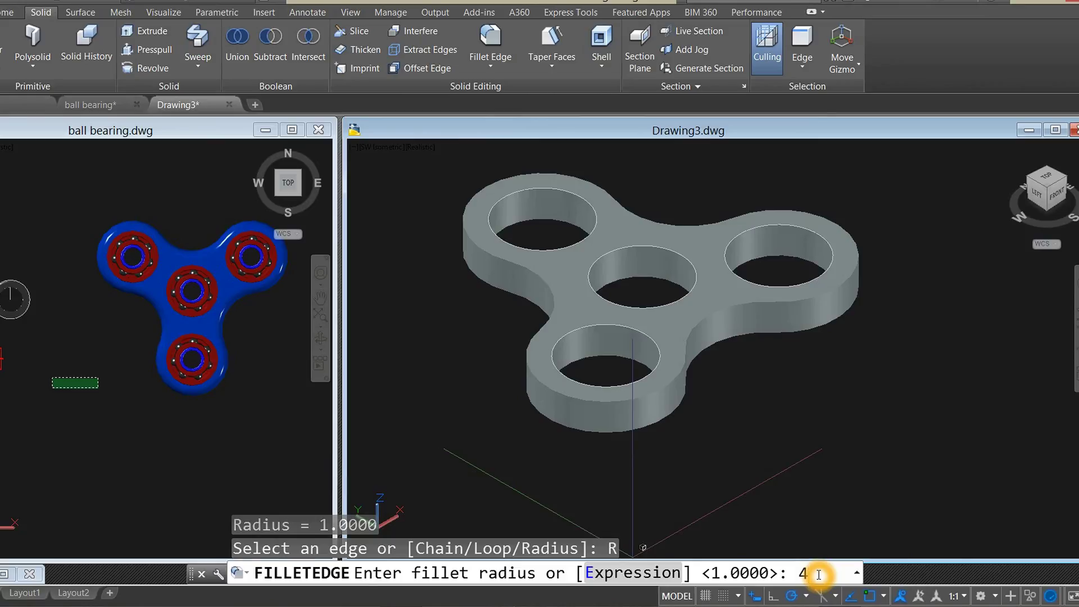
text(4)
key(Return)
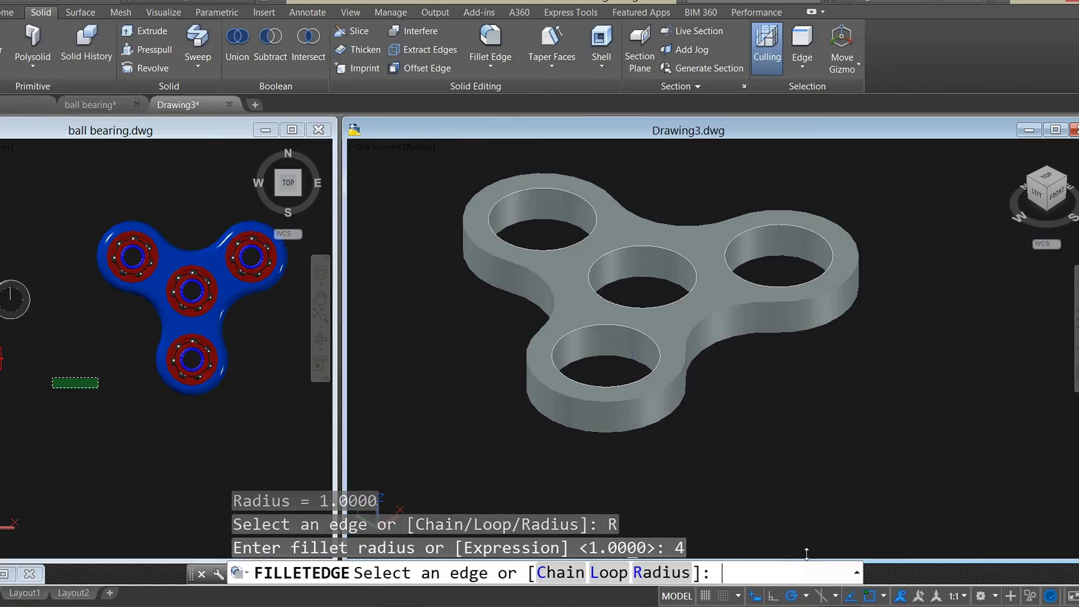
click(562, 573)
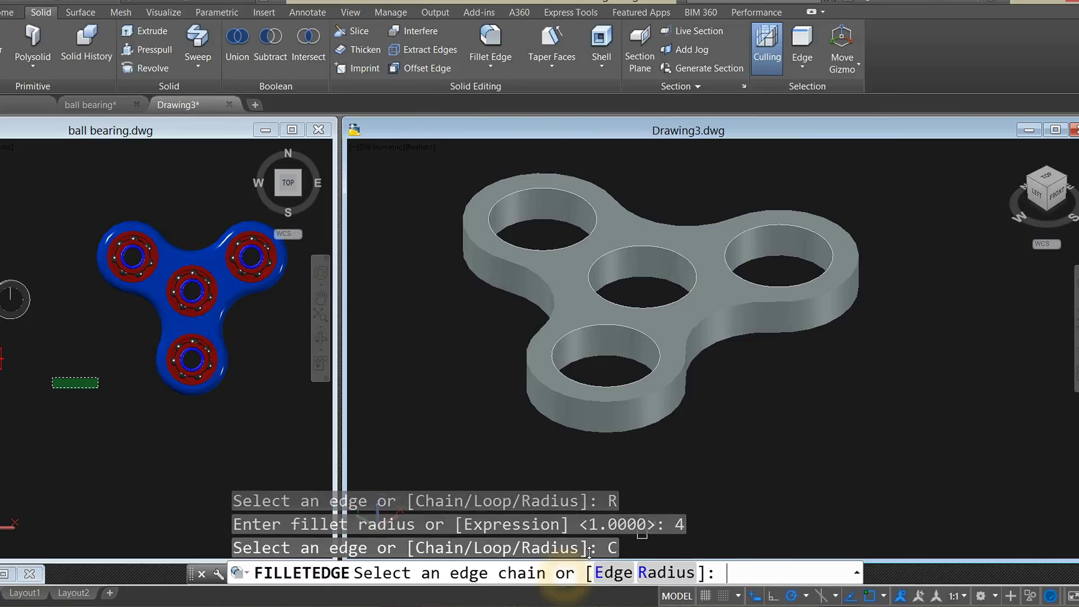
click(625, 404)
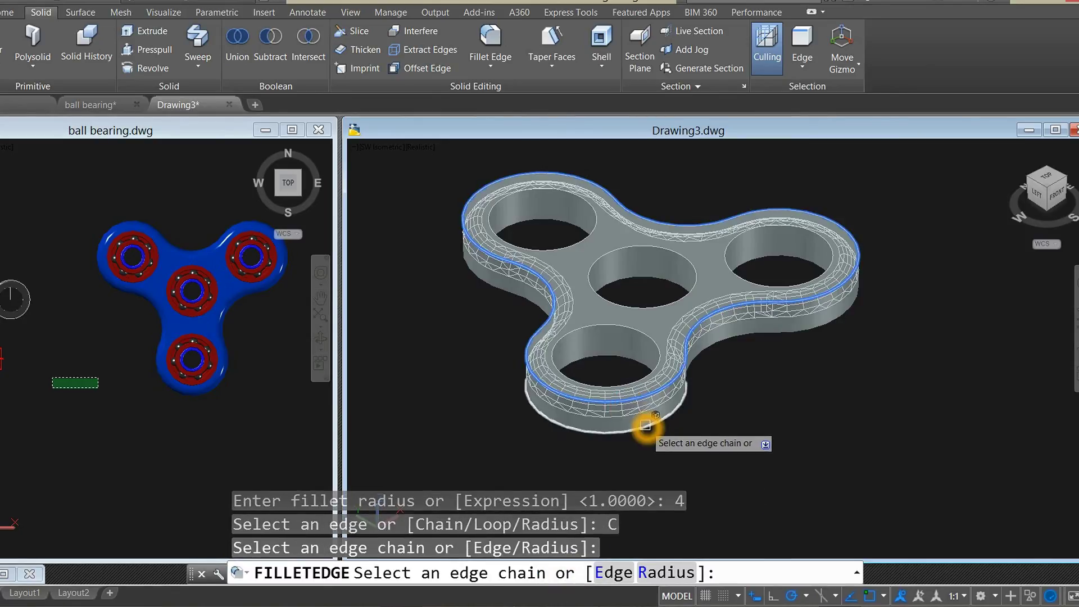
click(646, 427)
right_click(754, 390)
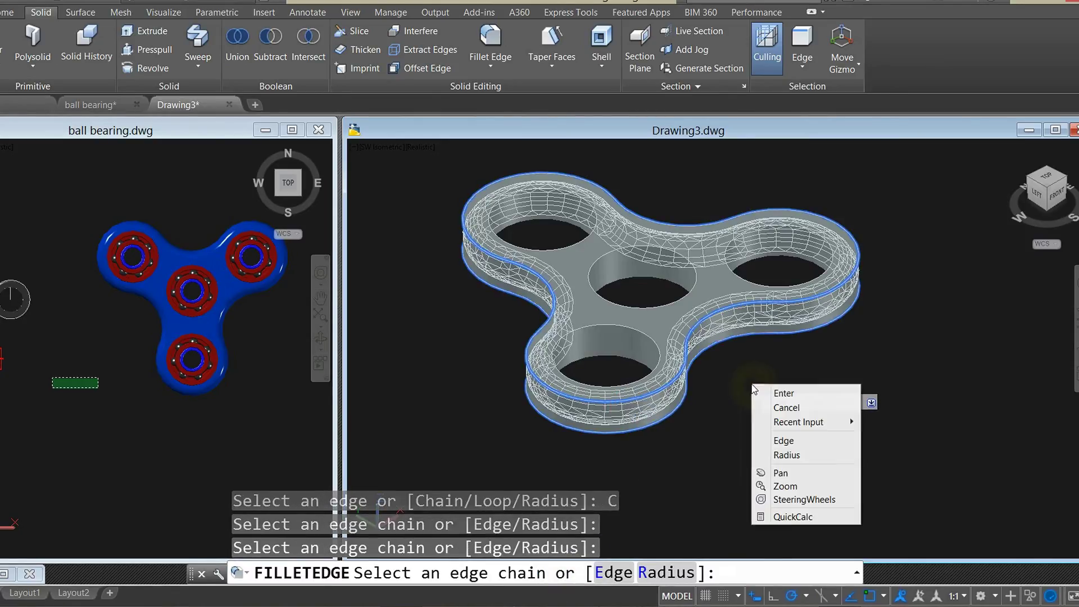
click(778, 393)
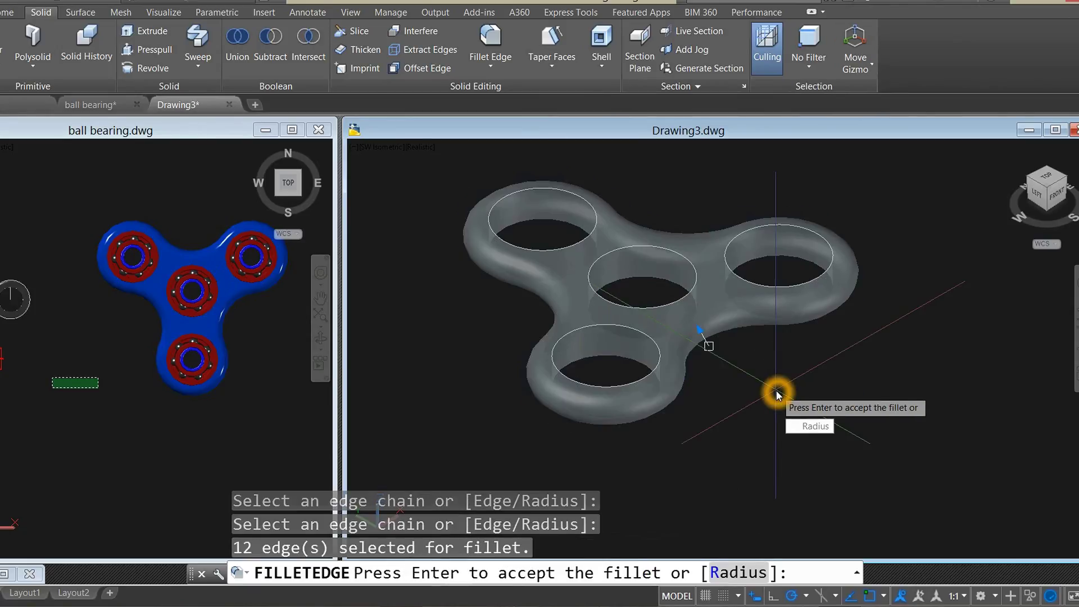
right_click(767, 396)
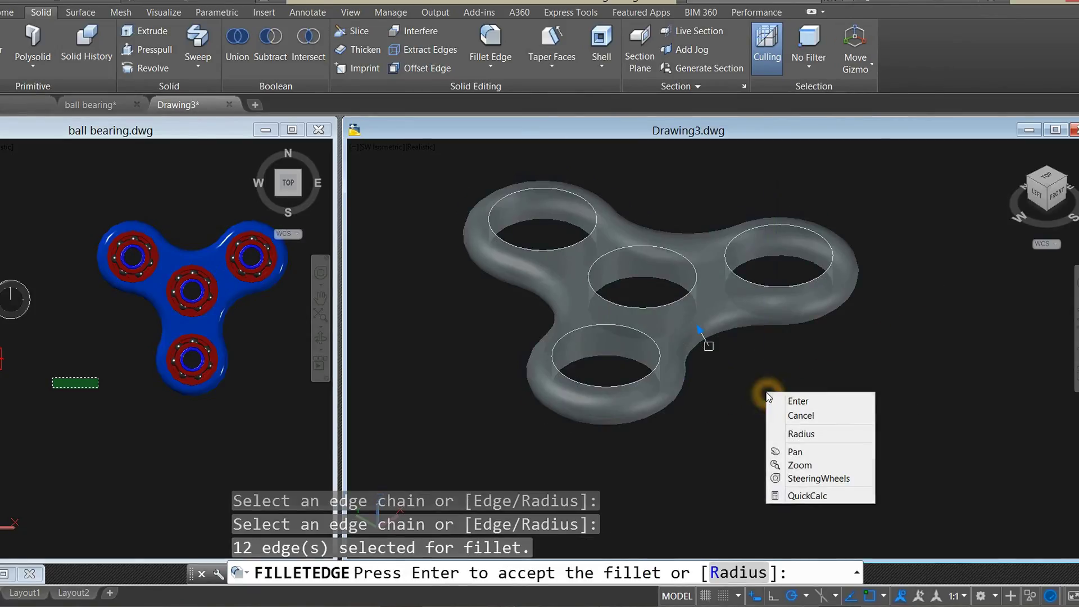
click(796, 401)
Orbit the view to inspect the spinner's radius-4 rounded edges
shift+middle_drag(768, 397, 752, 418)
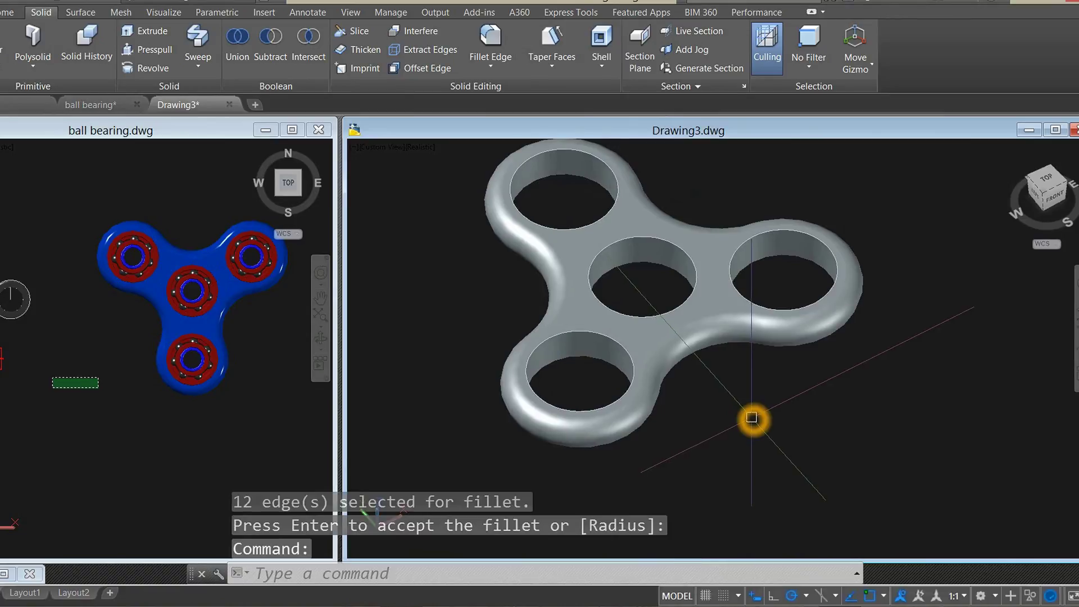